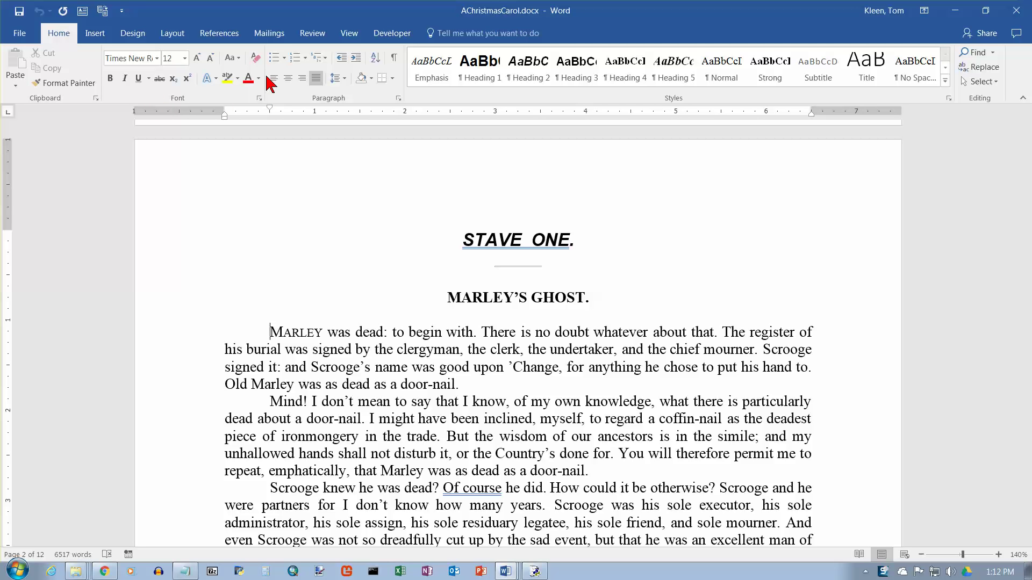
# Change the font of the first paragraph under "Marley's Ghost" to Verdana
pyautogui.click(253, 56)
pyautogui.moveTo(270, 332); pyautogui.dragTo(478, 383)
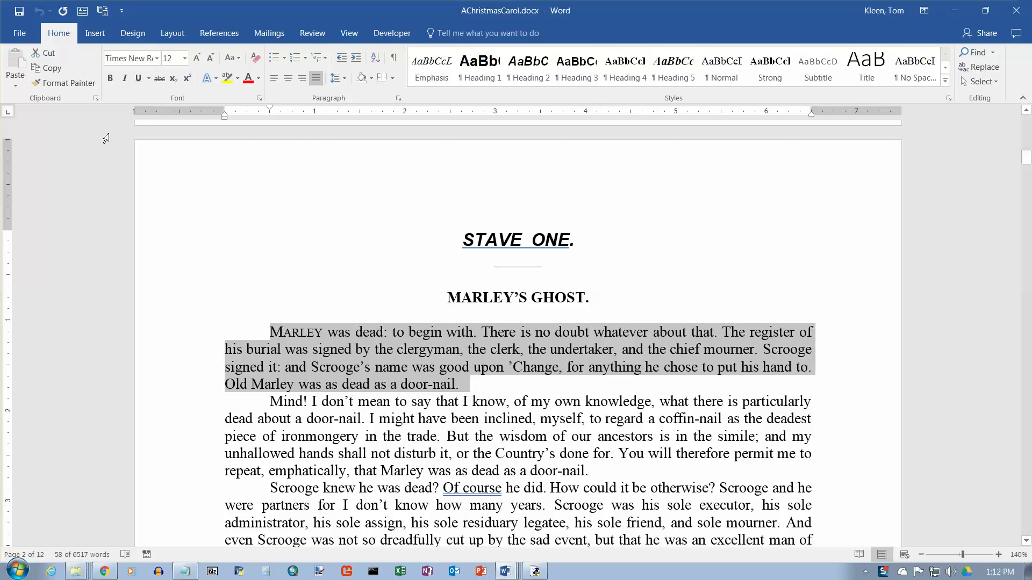
pyautogui.click(157, 58)
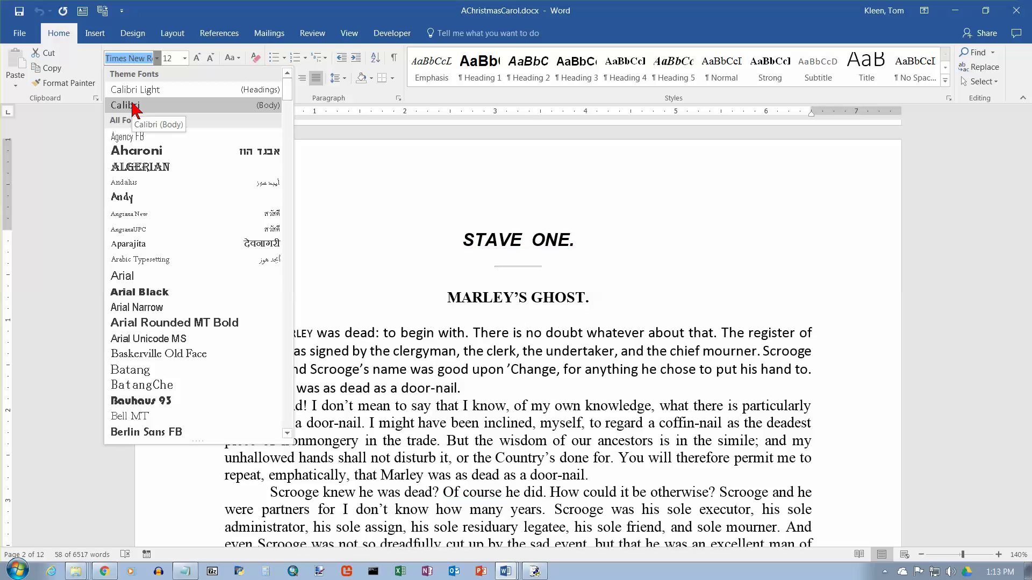
pyautogui.write('Verdana')
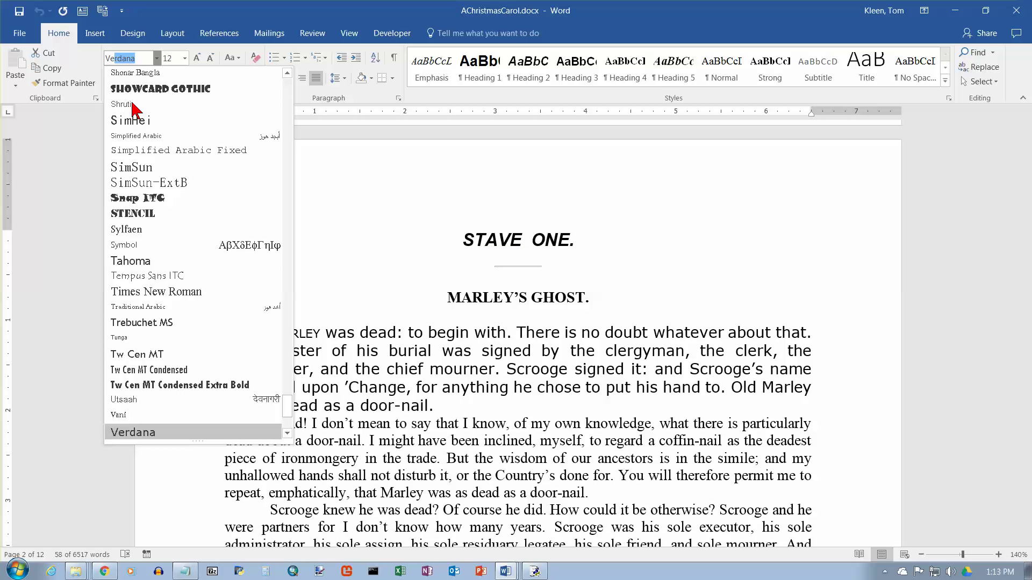
pyautogui.click(287, 434)
pyautogui.click(288, 434)
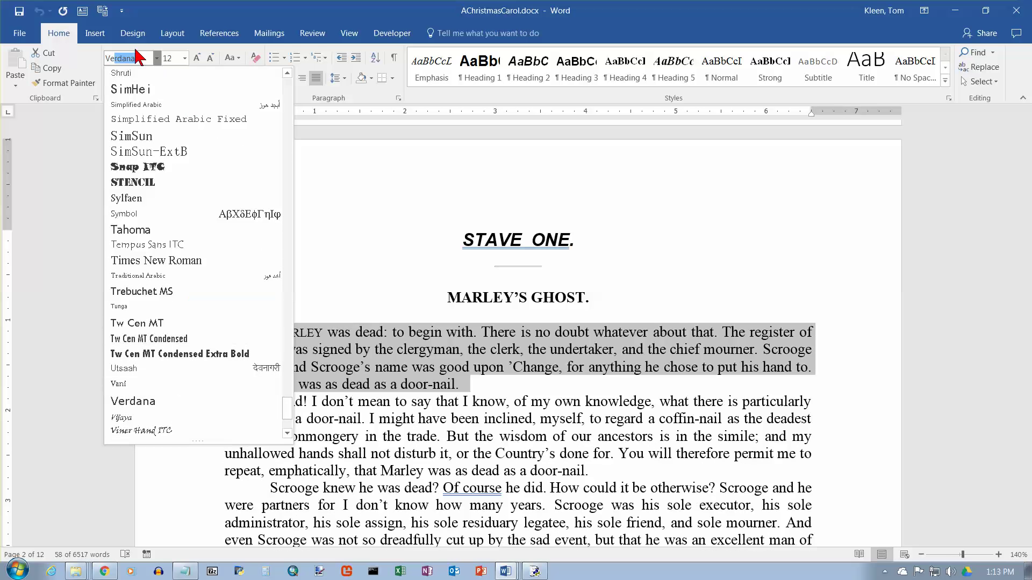
pyautogui.press('Tab')
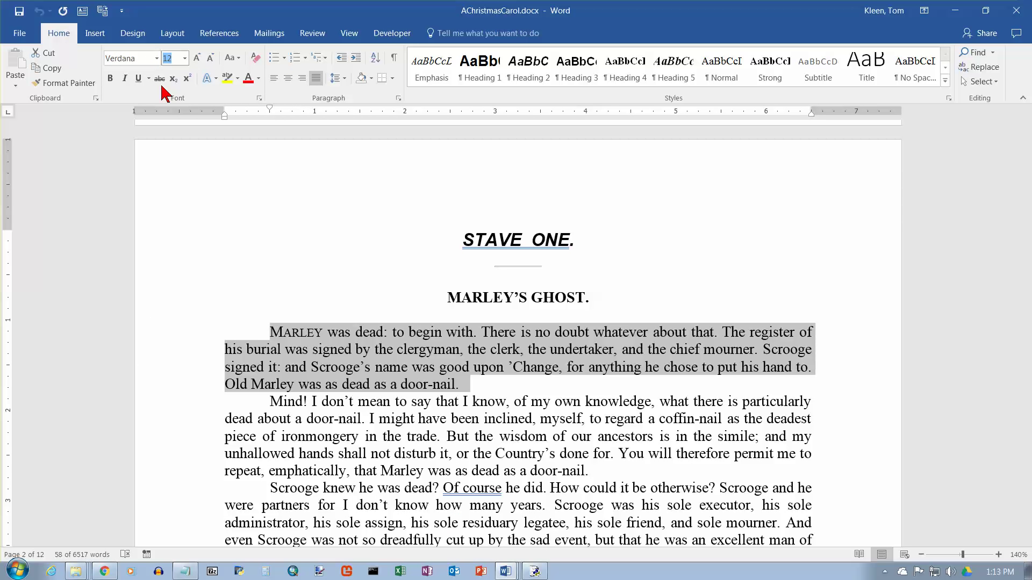
pyautogui.click(147, 59)
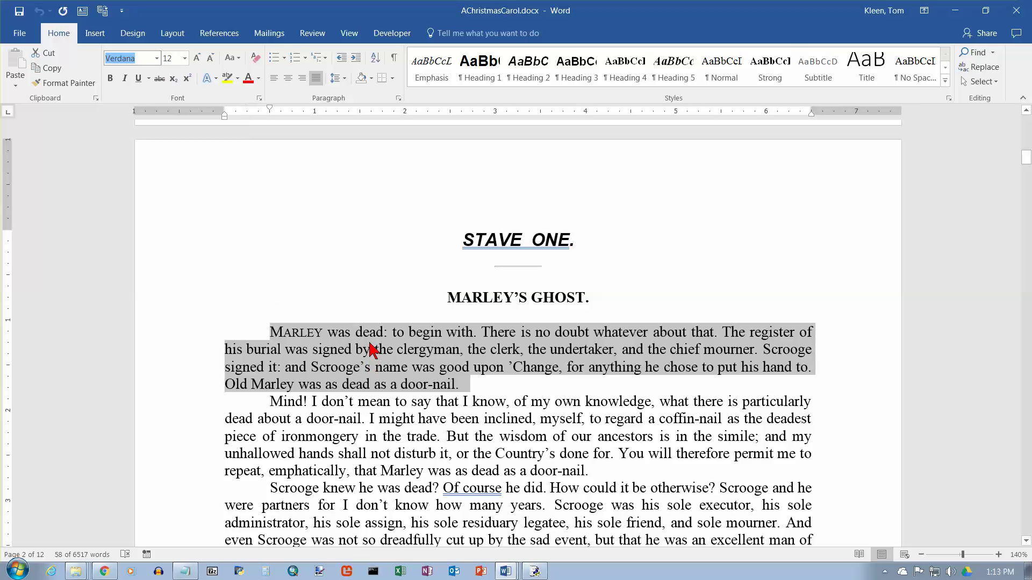
pyautogui.press('Return')
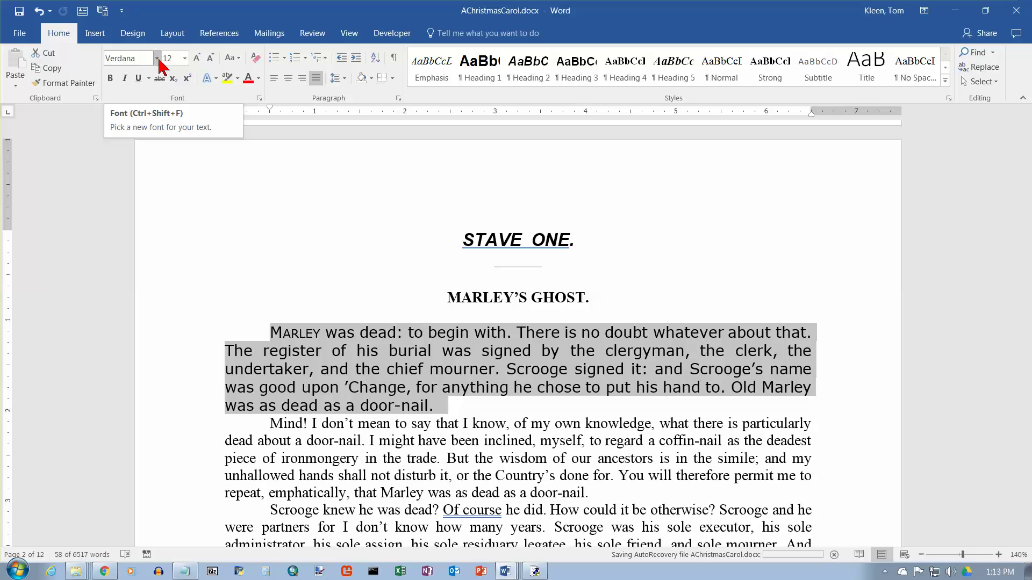
# Set the font size of the selected first paragraph to 13
pyautogui.click(184, 58)
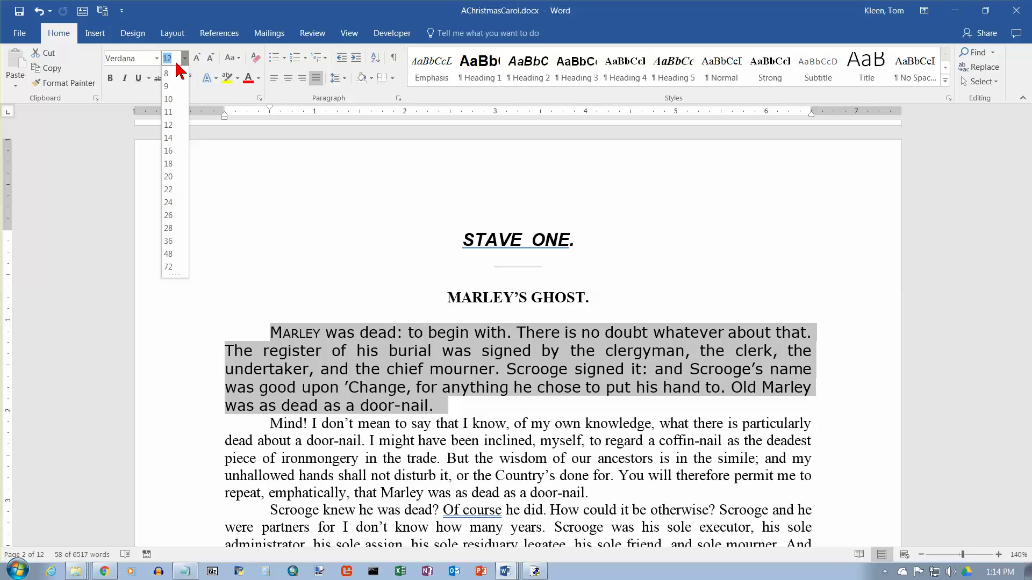
pyautogui.write('1')
pyautogui.press('Return')
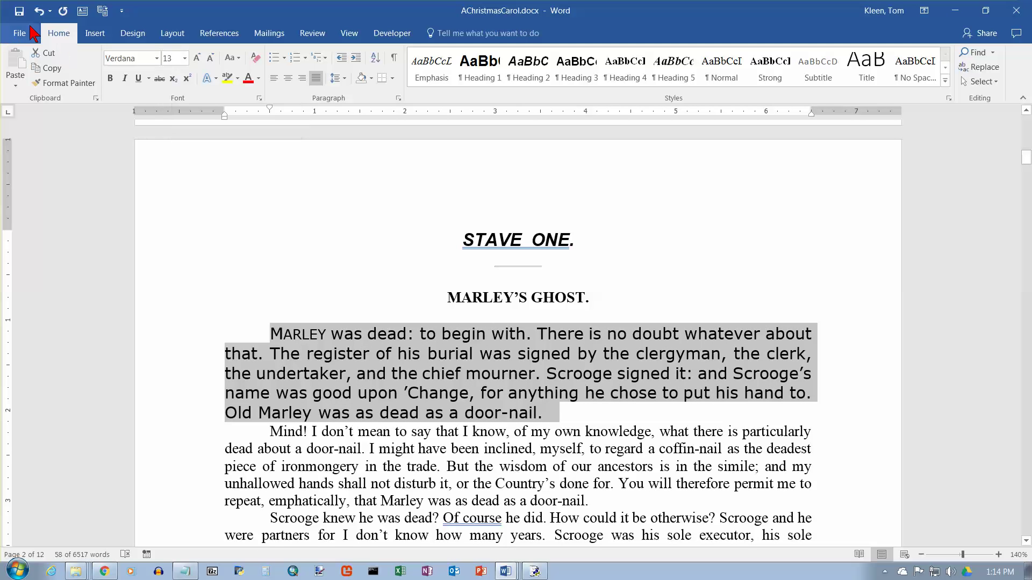
# Undo both the font size change and the Verdana font change on the first paragraph
pyautogui.click(38, 11)
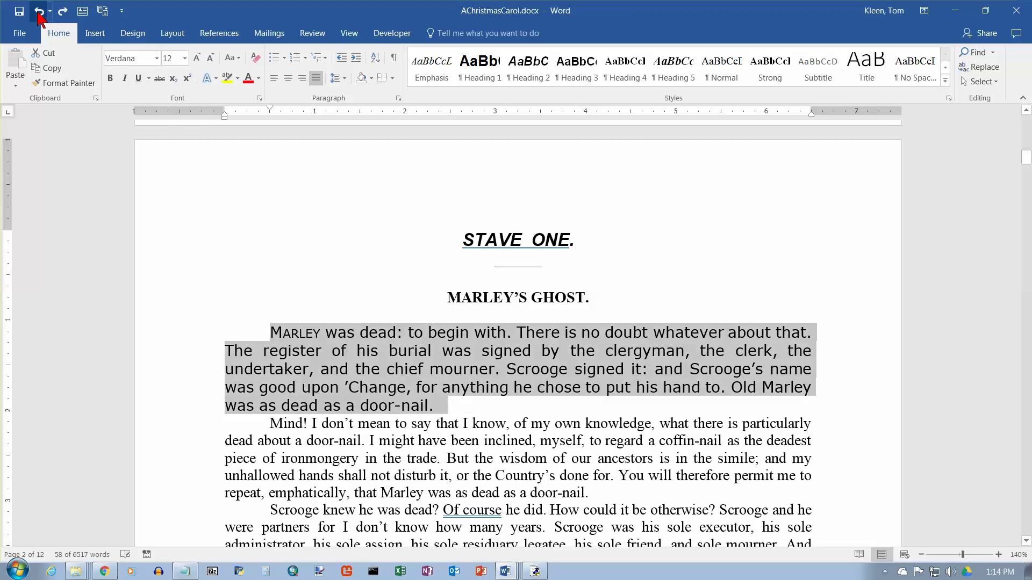
pyautogui.click(39, 11)
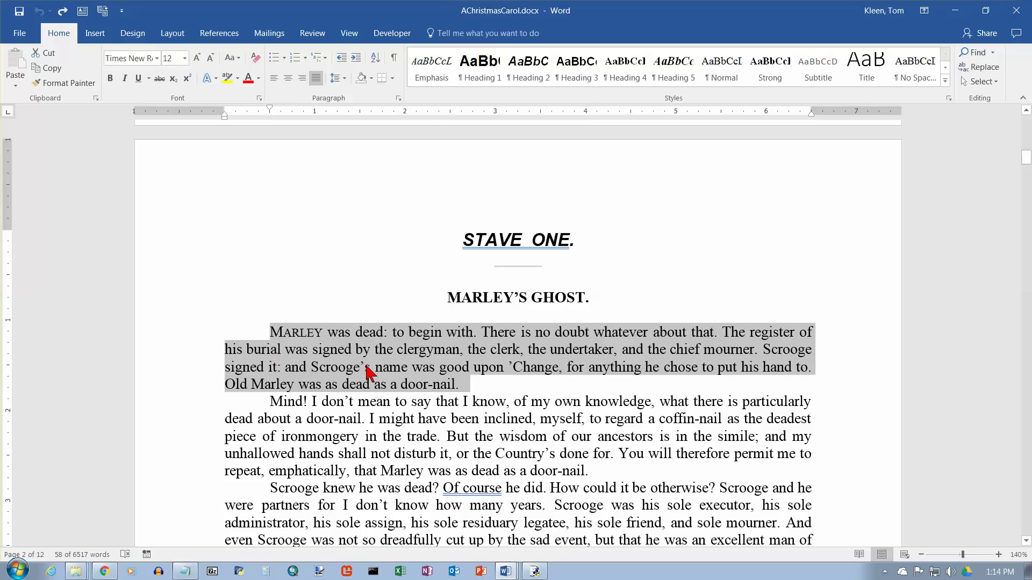
# Increase the first paragraph's font size one increment at a time up to 36
pyautogui.click(198, 59)
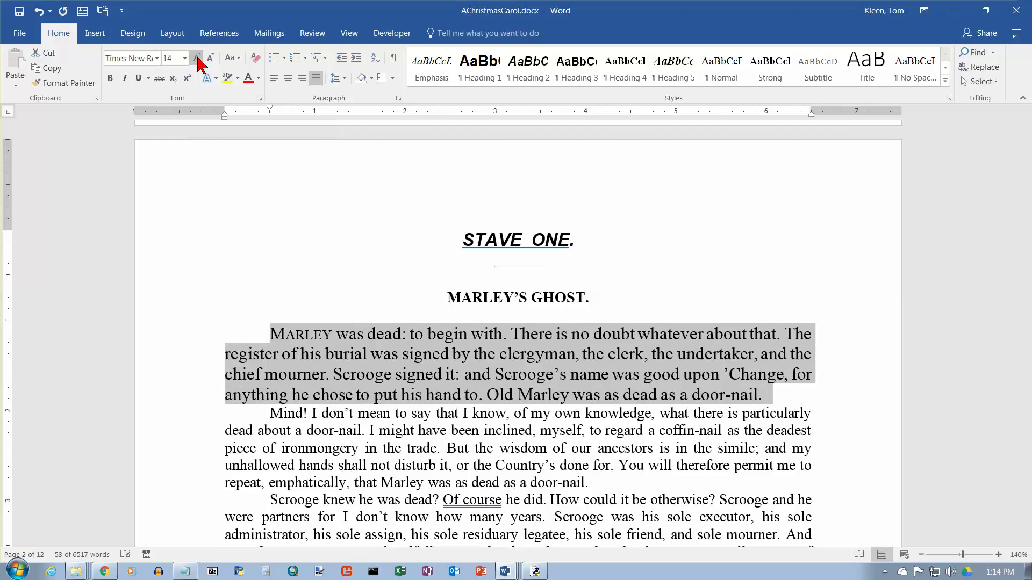
pyautogui.click(198, 59)
pyautogui.click(199, 60)
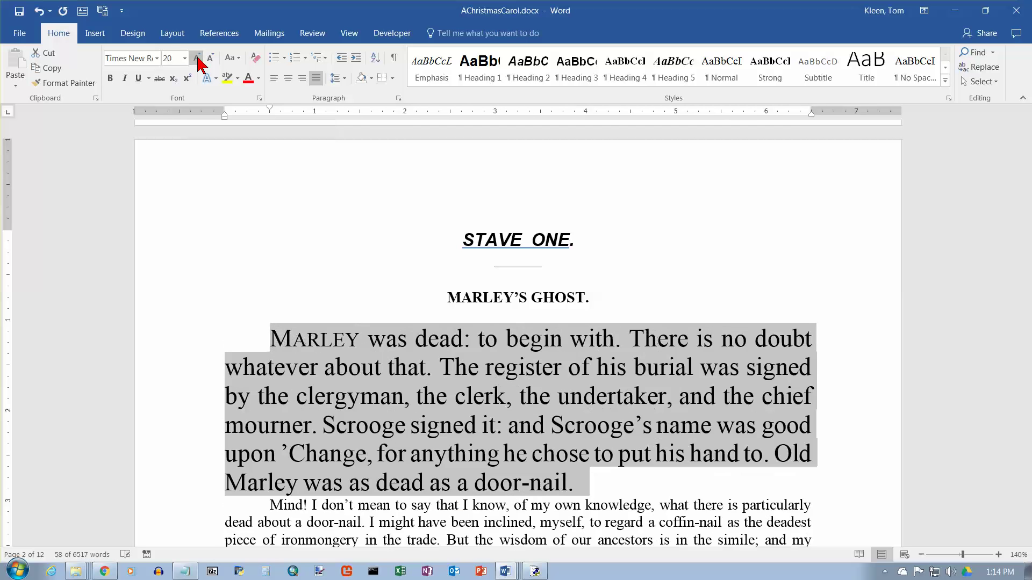
pyautogui.click(198, 59)
pyautogui.click(198, 59)
pyautogui.click(198, 59)
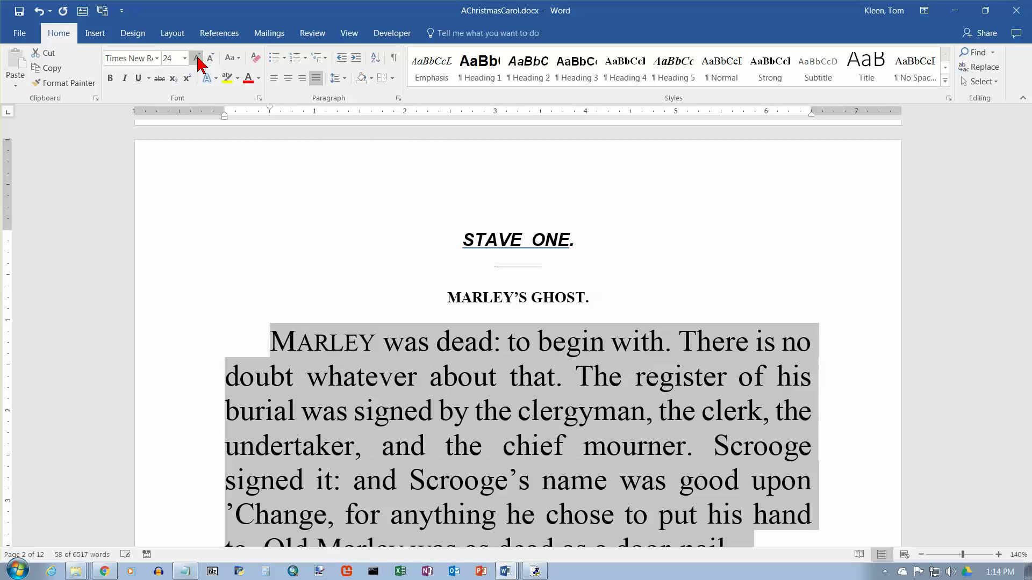
pyautogui.click(198, 59)
pyautogui.click(198, 59)
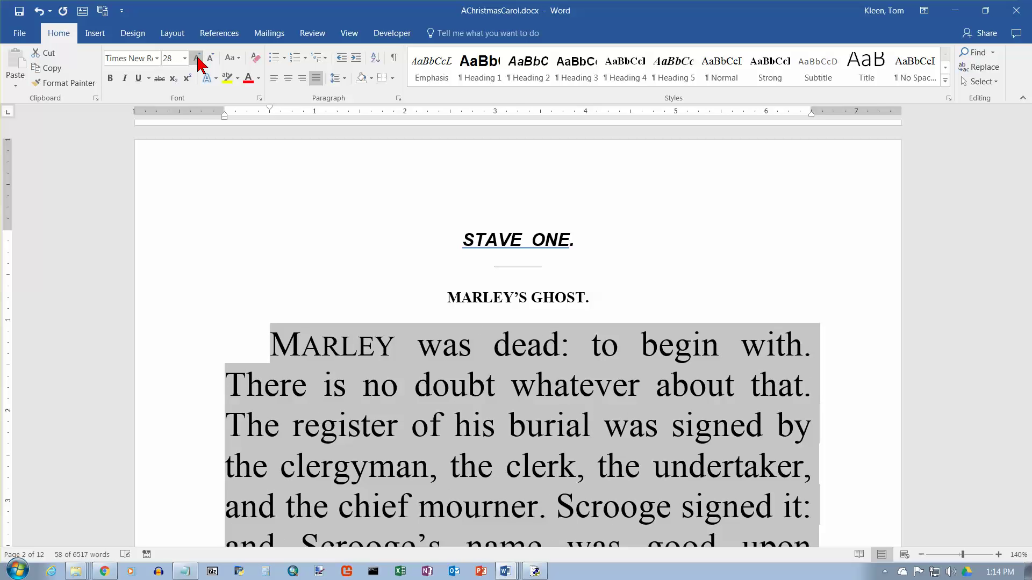
pyautogui.click(198, 60)
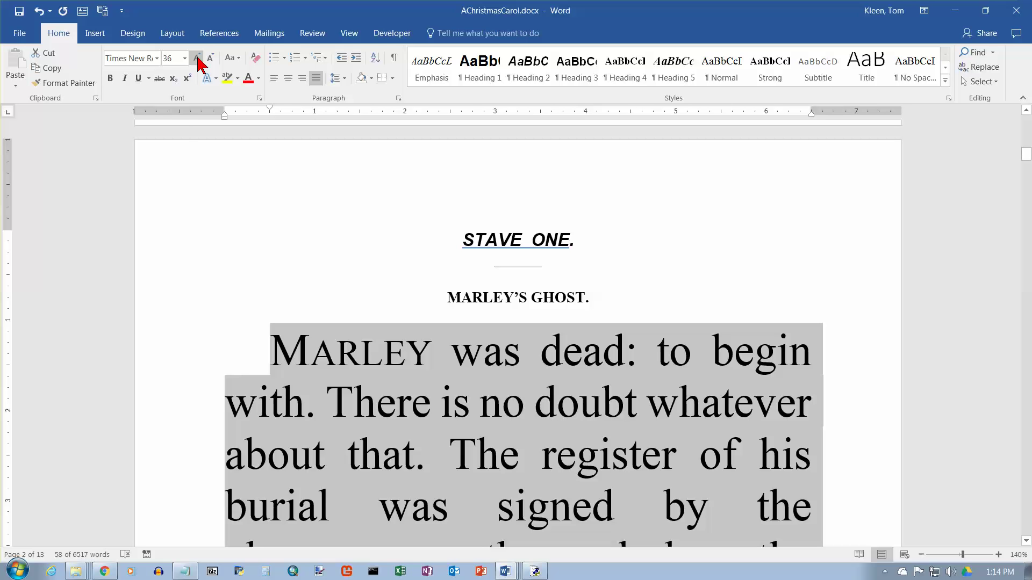
# Decrease the first paragraph's font size one increment at a time down to 12
pyautogui.click(184, 58)
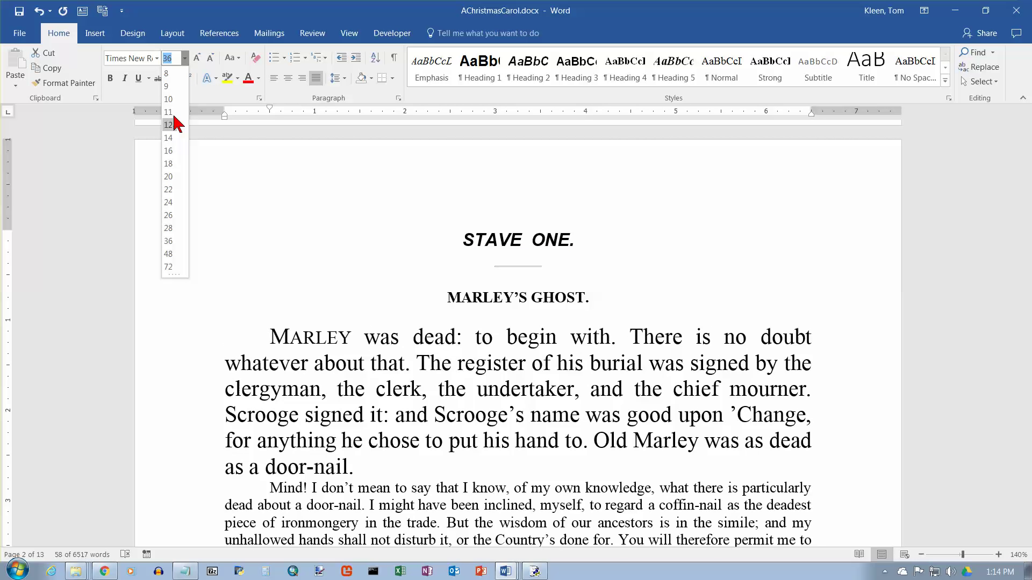
pyautogui.click(211, 60)
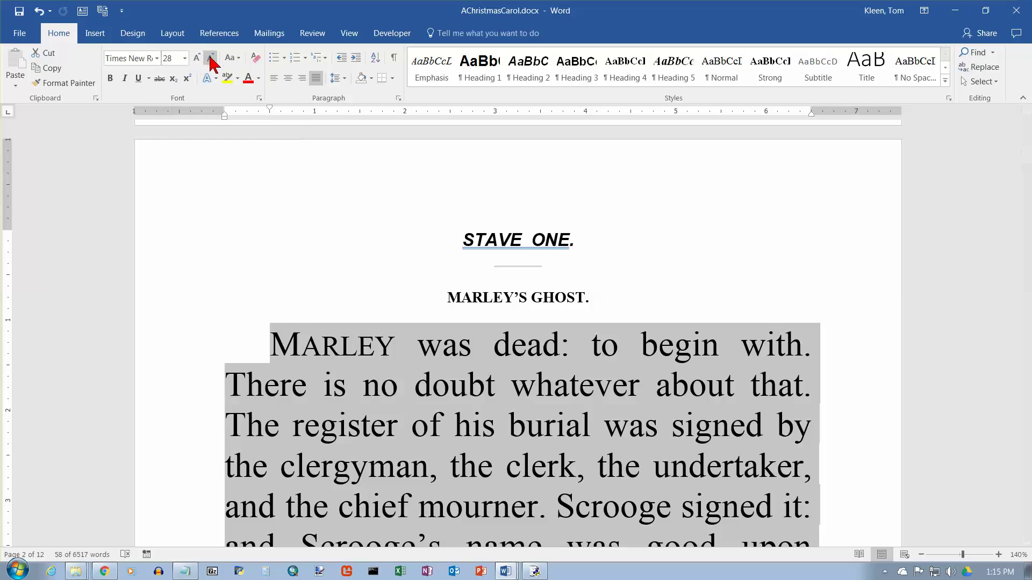
pyautogui.click(210, 58)
pyautogui.click(211, 58)
pyautogui.click(211, 57)
pyautogui.click(210, 58)
pyautogui.click(211, 57)
pyautogui.click(210, 58)
pyautogui.click(210, 58)
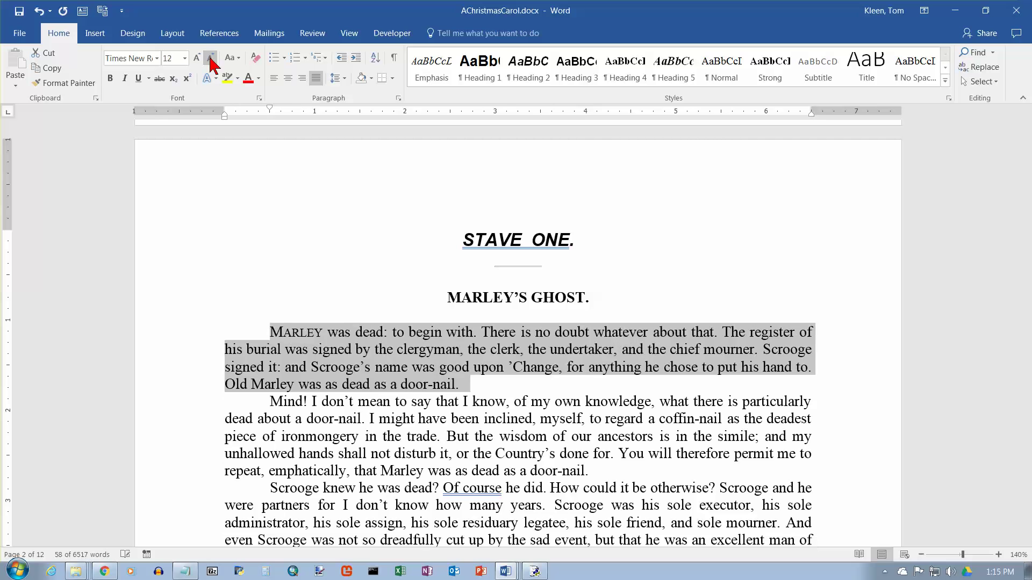
# Convert the selected first paragraph to lowercase with Change Case
pyautogui.click(239, 58)
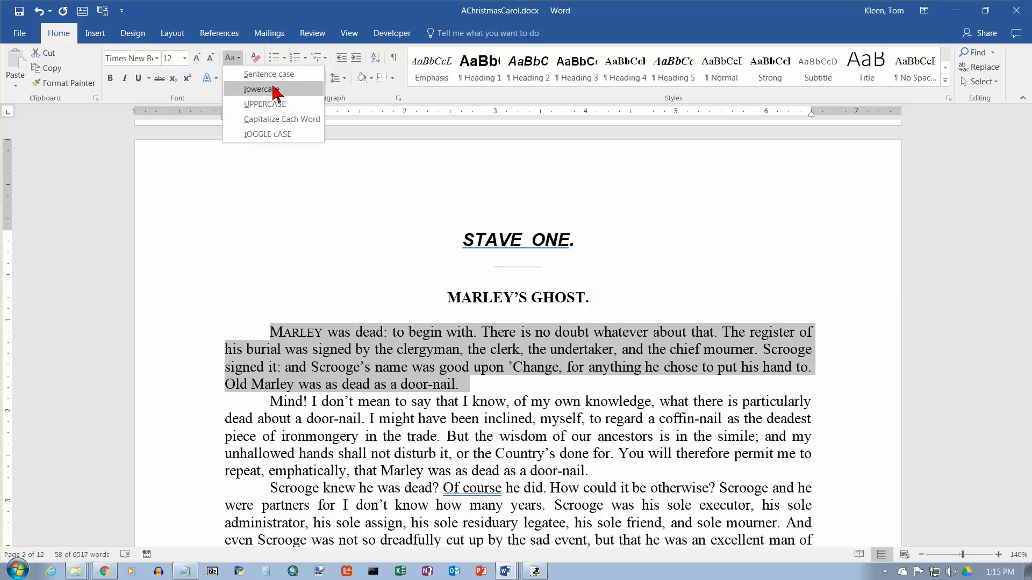
pyautogui.press('Escape')
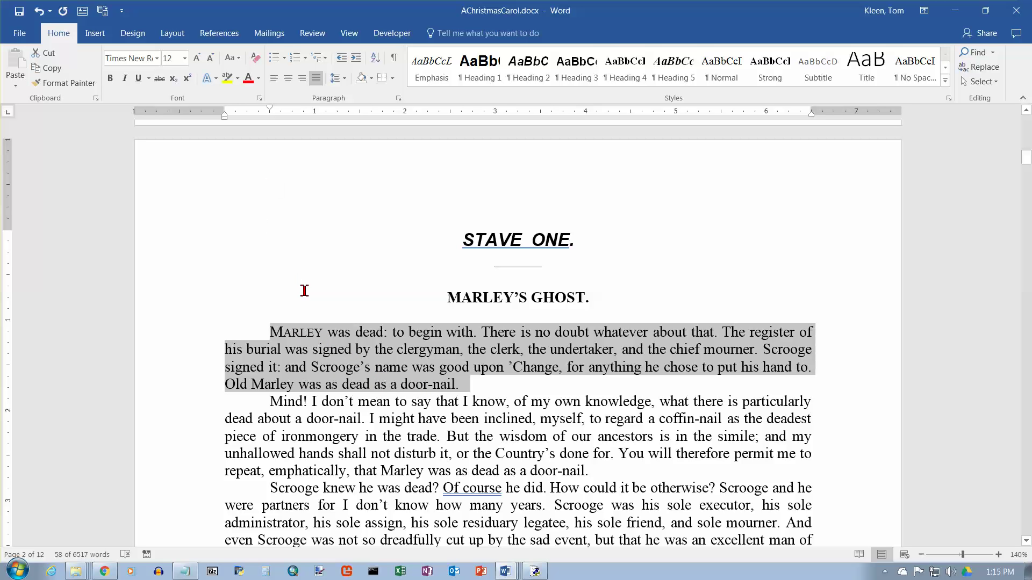
pyautogui.click(233, 57)
pyautogui.click(252, 89)
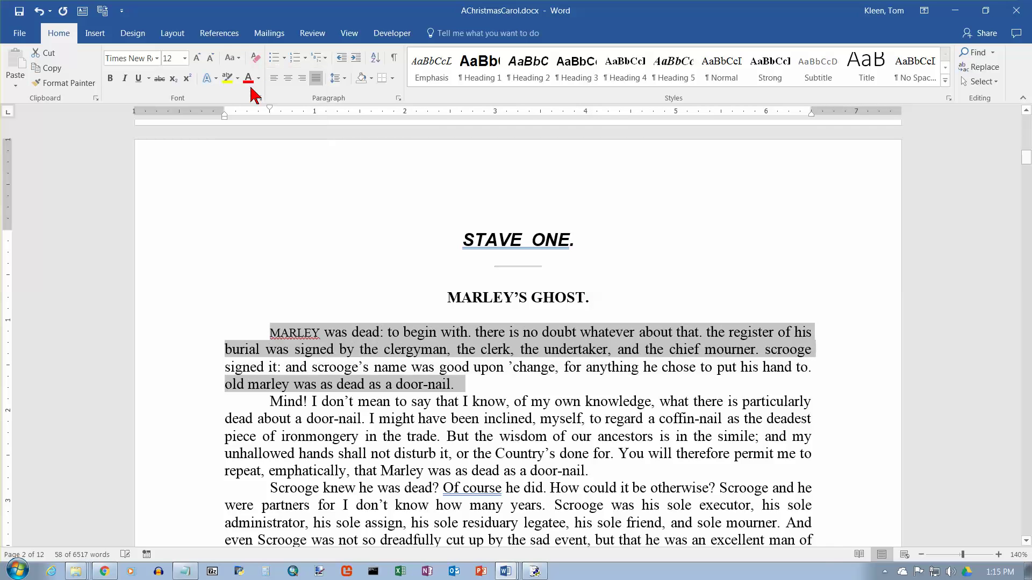
# Inspect the font effects applied to the word "Marley" that opens the first paragraph, leaving the settings as they are
pyautogui.click(305, 336)
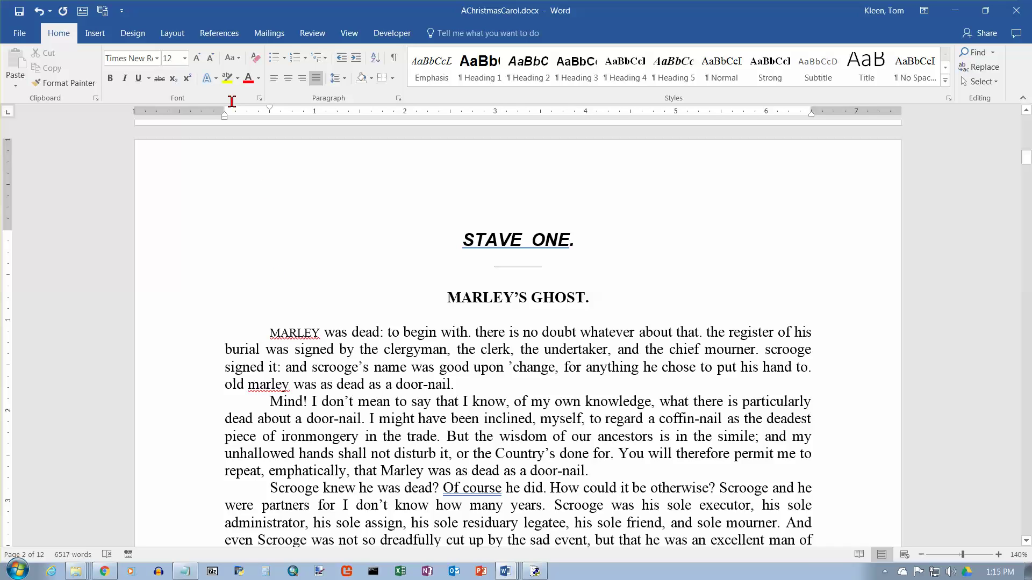
pyautogui.click(259, 99)
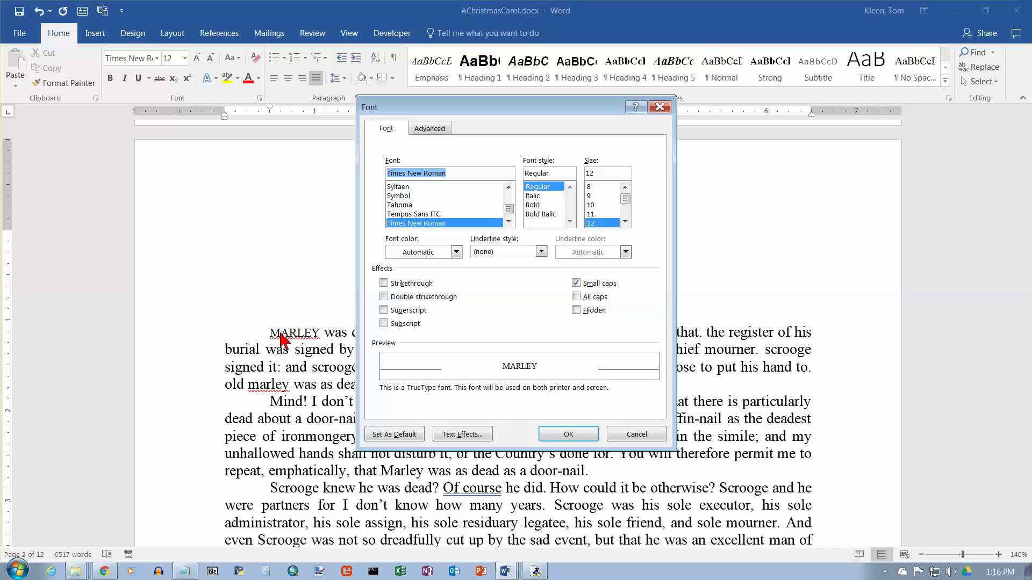
pyautogui.click(639, 435)
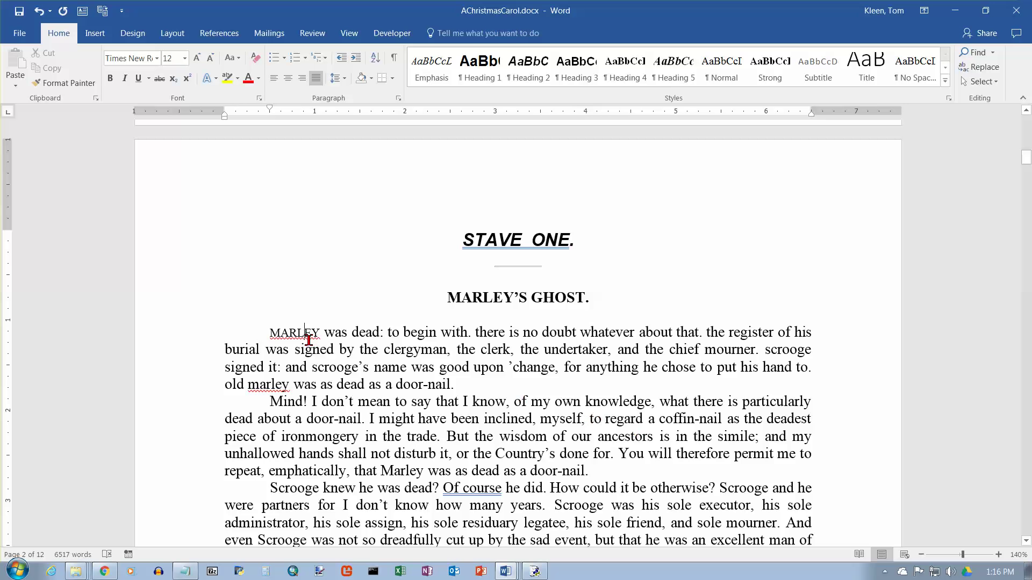
# Convert the second paragraph, beginning "Mind!", to lowercase and then to uppercase
pyautogui.moveTo(270, 332); pyautogui.dragTo(474, 388)
pyautogui.scroll(-1, 476, 379)
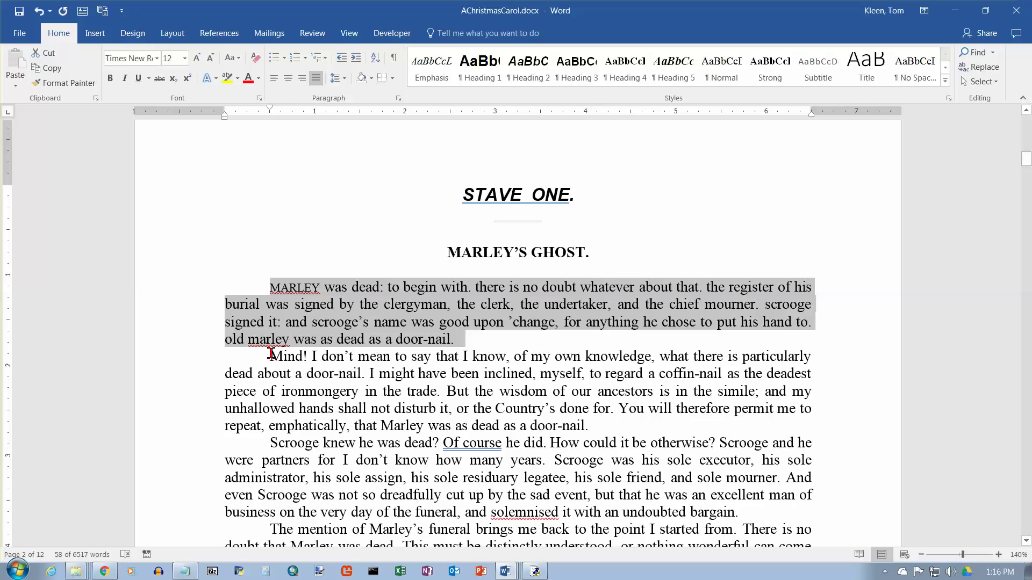
pyautogui.moveTo(272, 355); pyautogui.dragTo(597, 427)
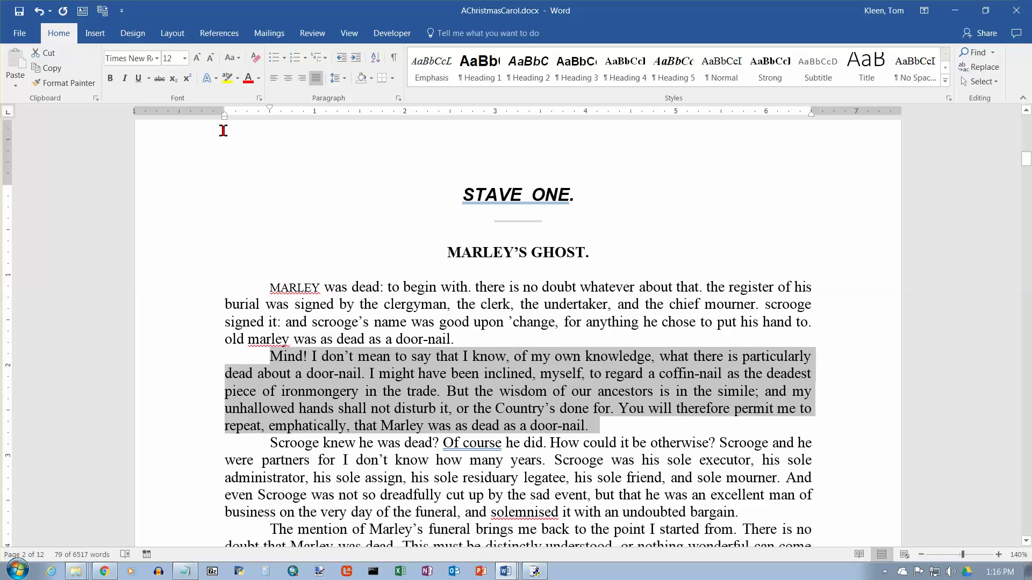
pyautogui.click(238, 58)
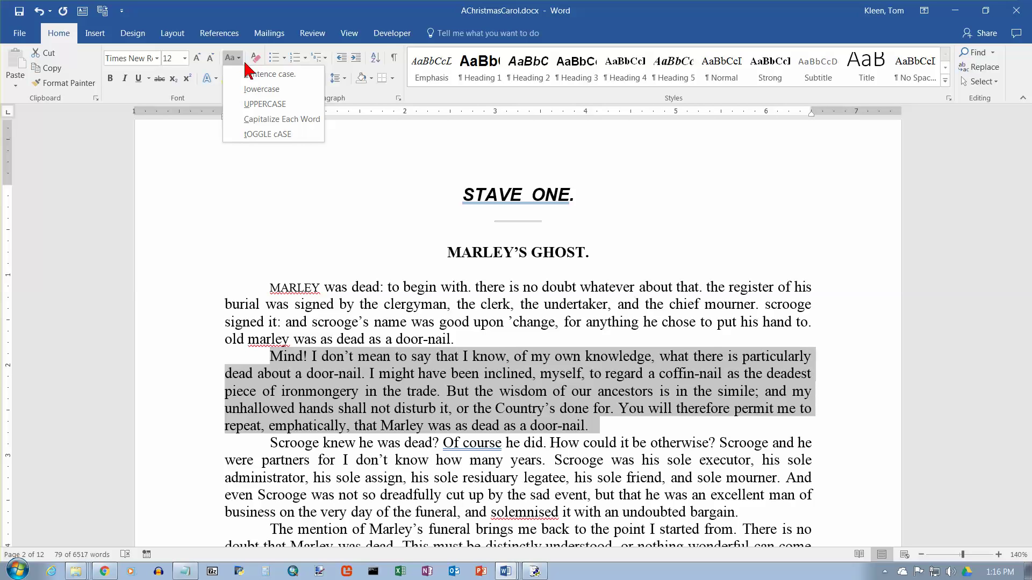
pyautogui.click(252, 90)
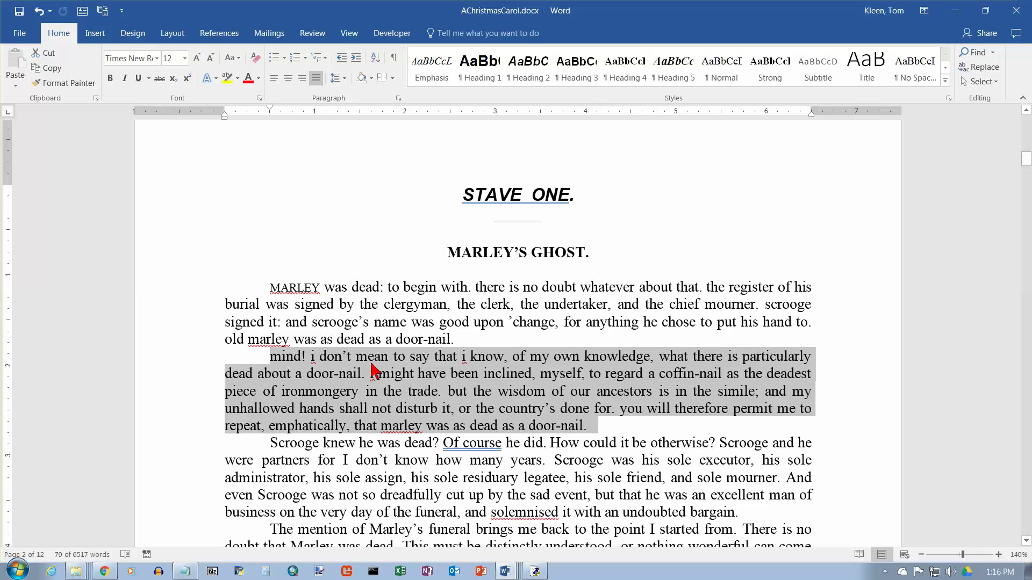
pyautogui.click(239, 57)
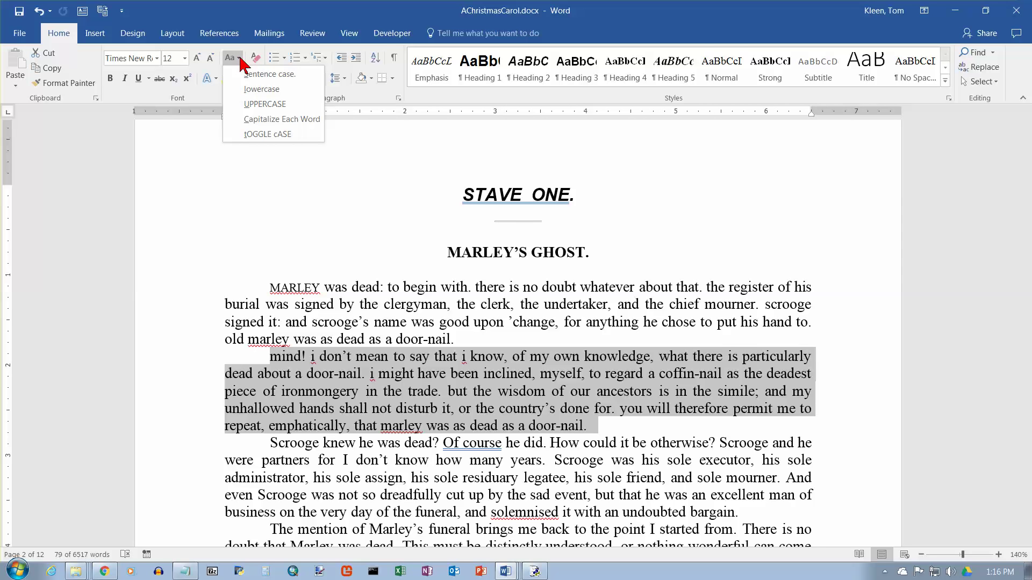
pyautogui.click(255, 106)
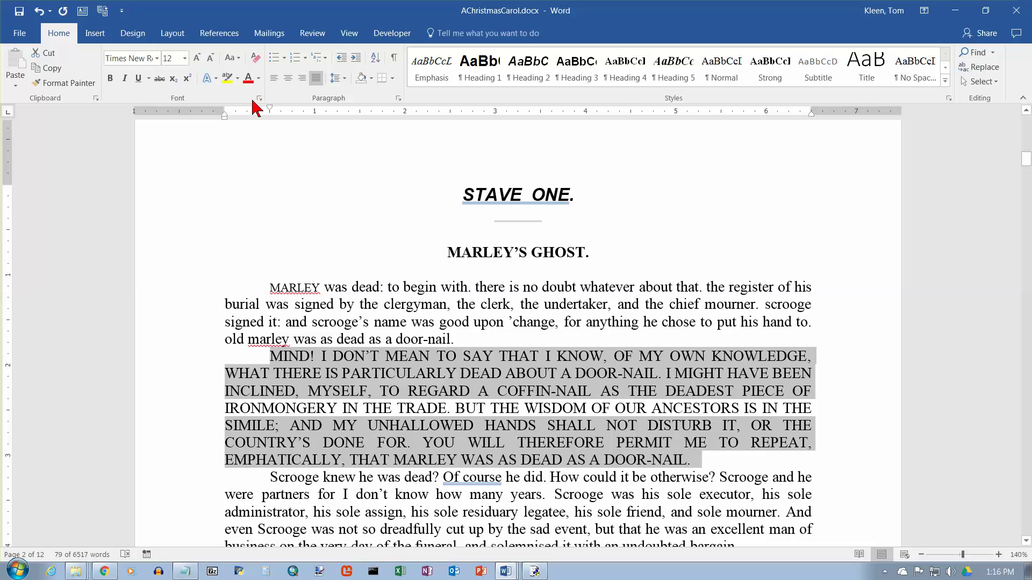
# Apply Capitalize Each Word to the second paragraph and then toggle its case
pyautogui.click(239, 58)
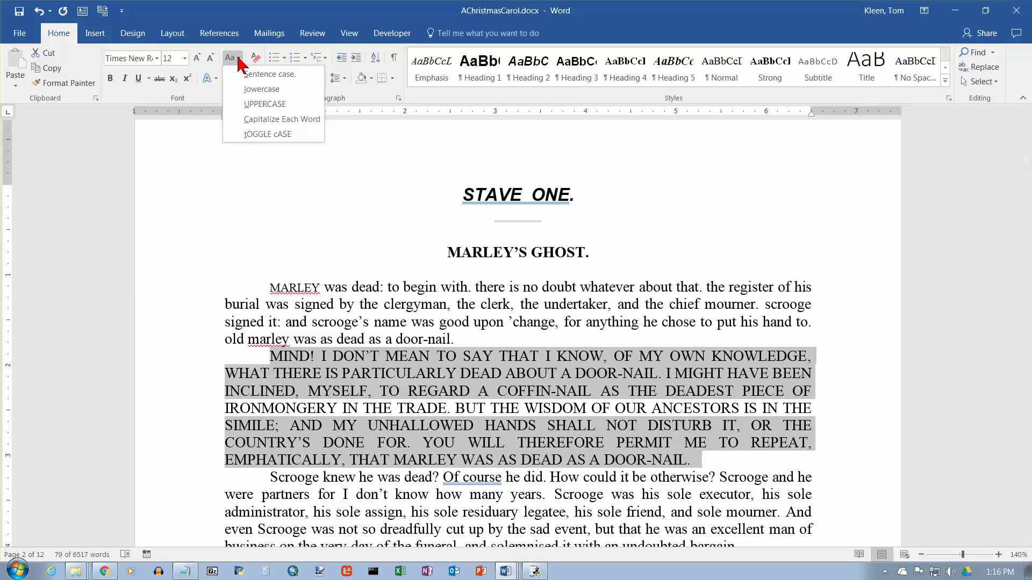
pyautogui.click(255, 119)
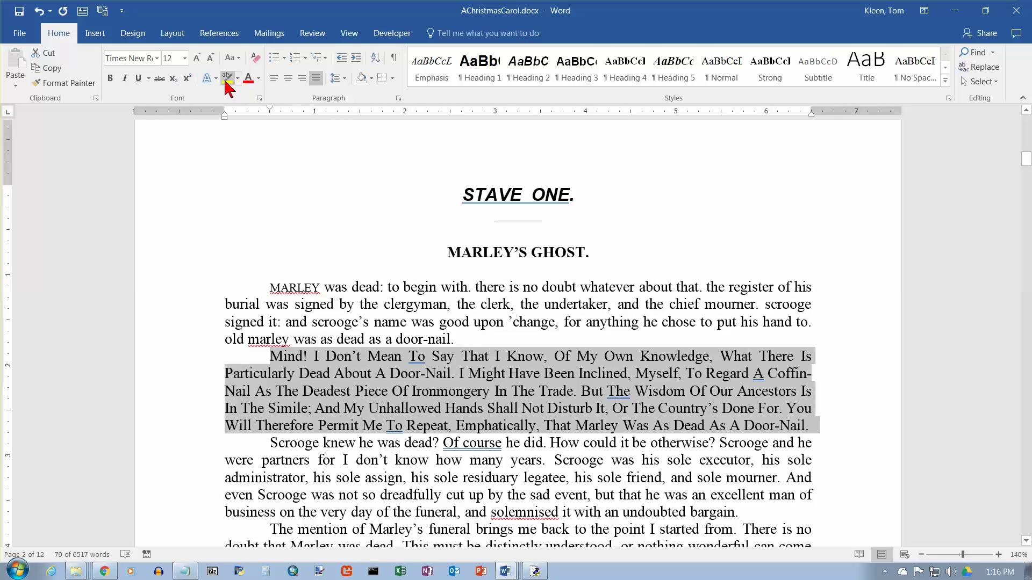
pyautogui.click(239, 58)
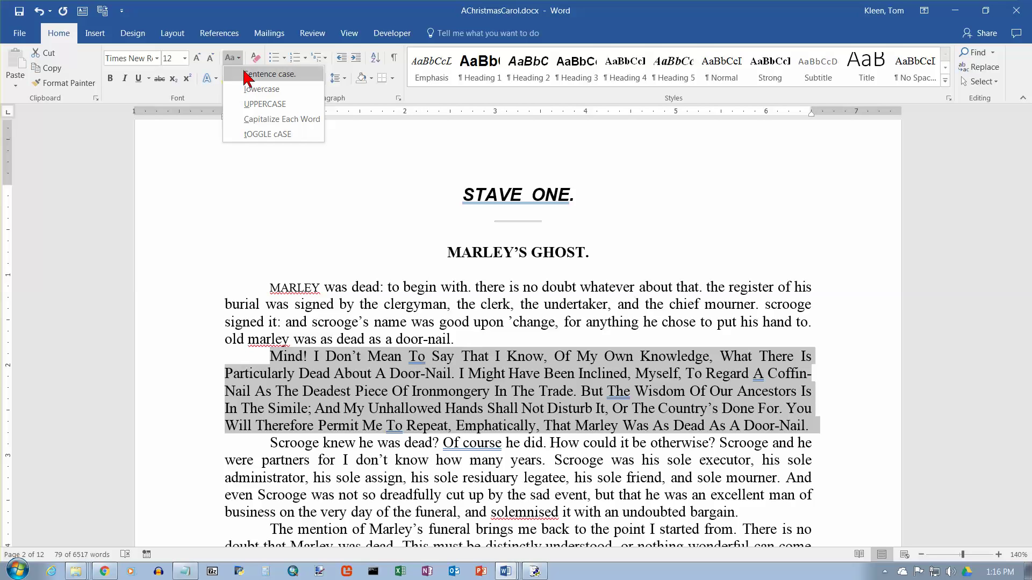
pyautogui.click(264, 134)
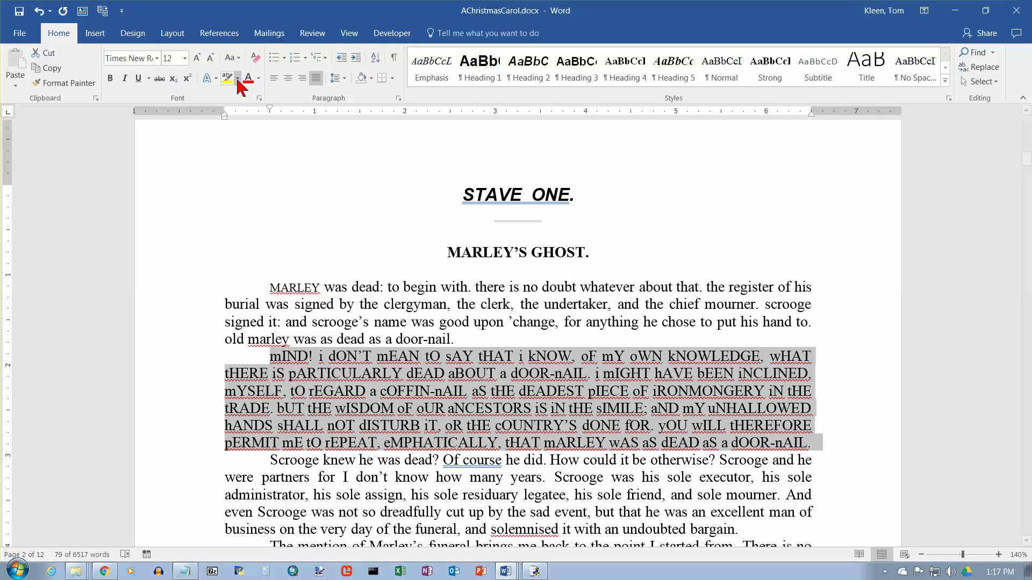
# Convert the selected second paragraph, beginning "Mind!", to sentence case with Change Case
pyautogui.click(232, 58)
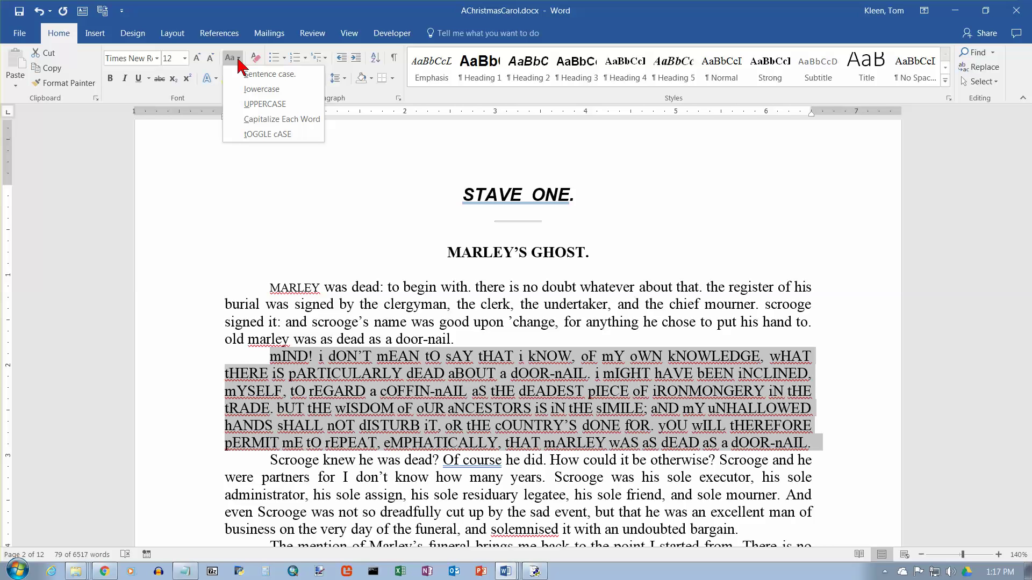
pyautogui.click(248, 73)
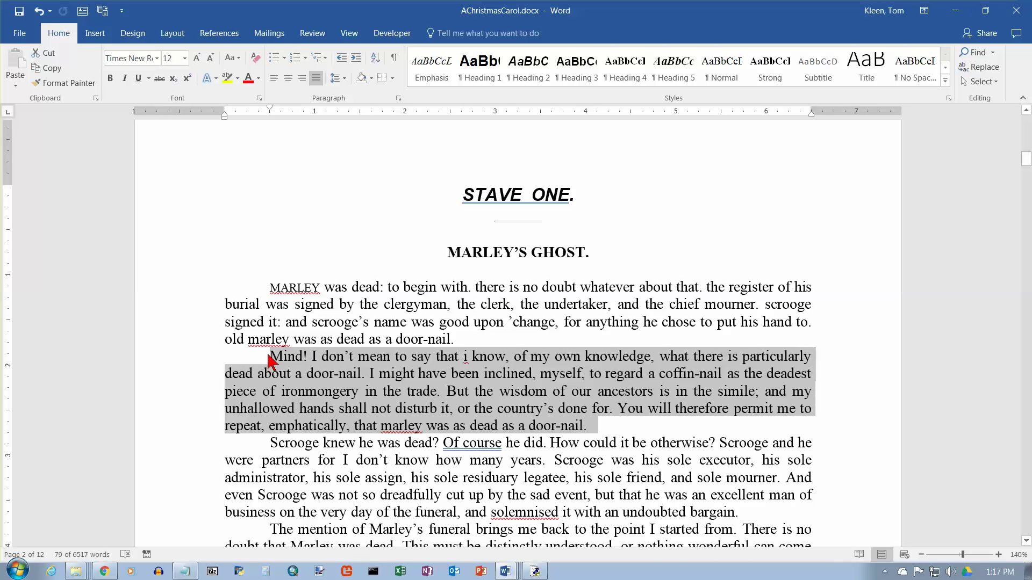
pyautogui.click(240, 59)
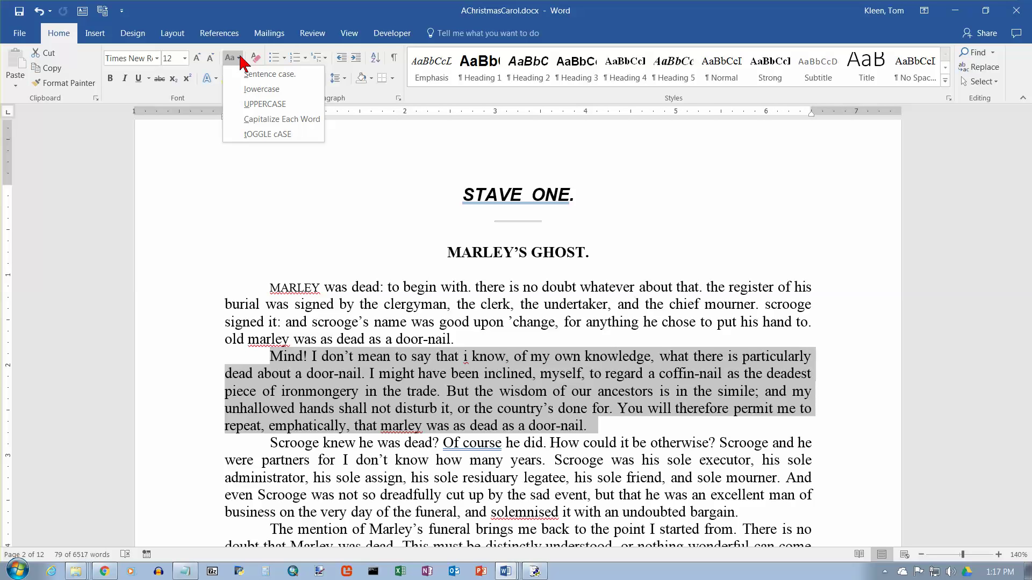
pyautogui.click(240, 59)
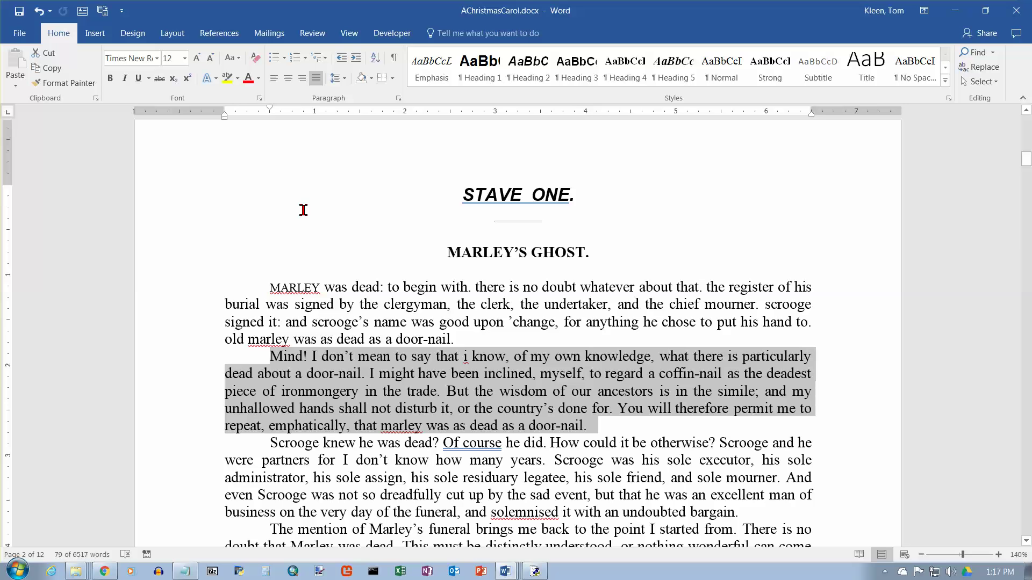
# Undo all the case changes made to the second paragraph to restore its original capitalization
pyautogui.click(39, 11)
pyautogui.click(39, 11)
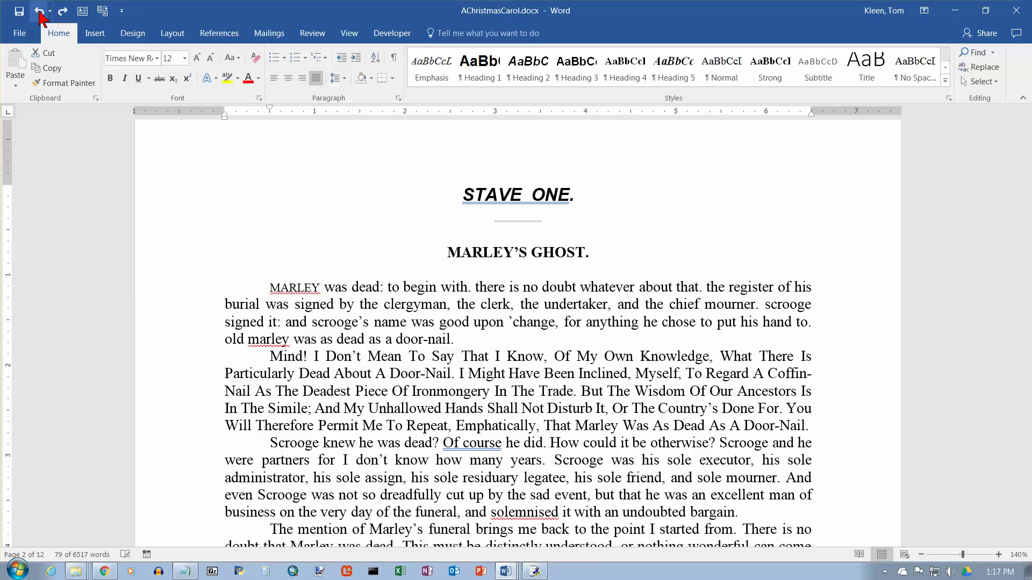
pyautogui.click(39, 11)
pyautogui.click(39, 11)
pyautogui.click(39, 11)
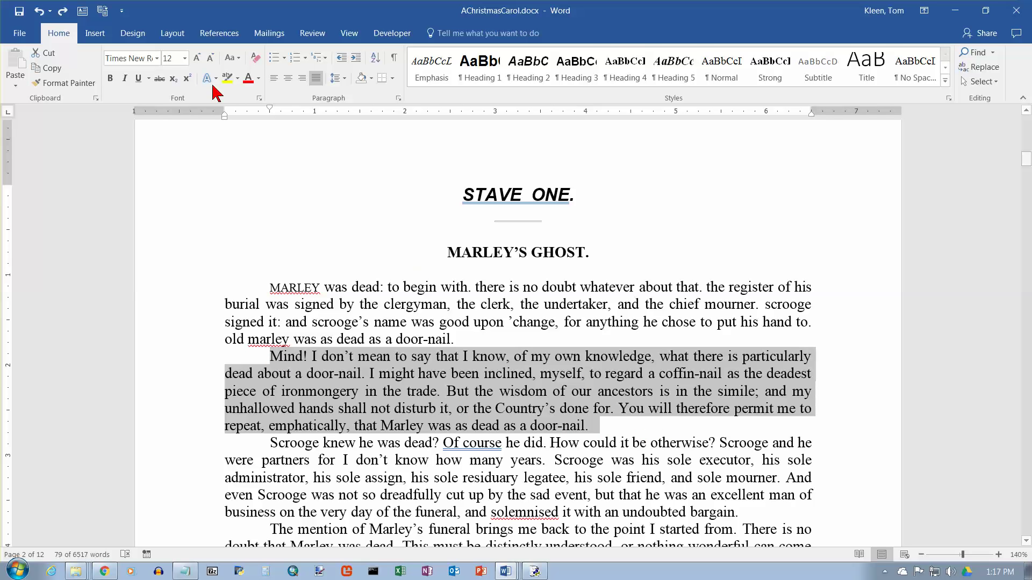
# Try Clear All Formatting on the second paragraph, check its paragraph and line spacing settings, and undo the clearing
pyautogui.click(256, 57)
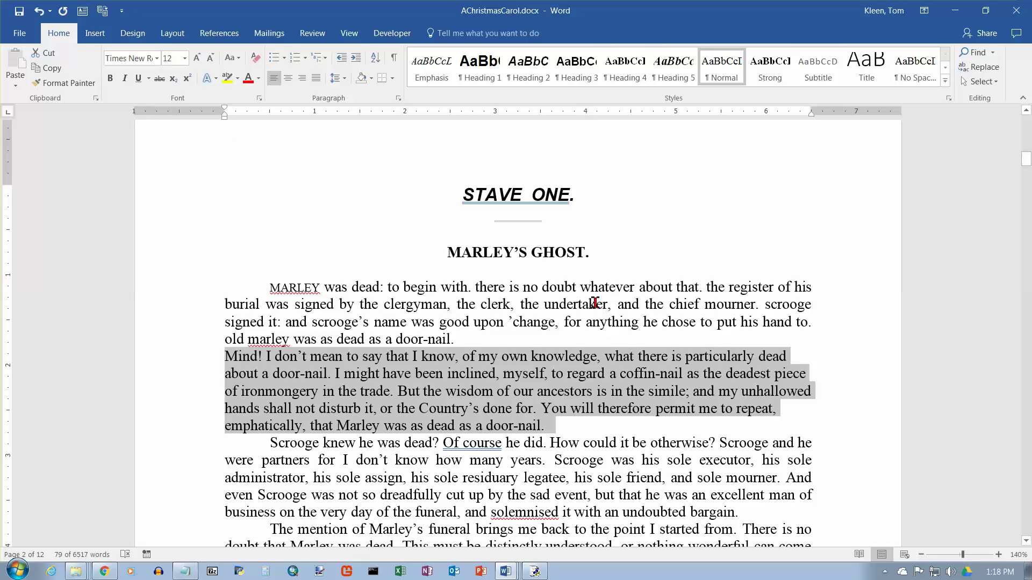
pyautogui.click(398, 98)
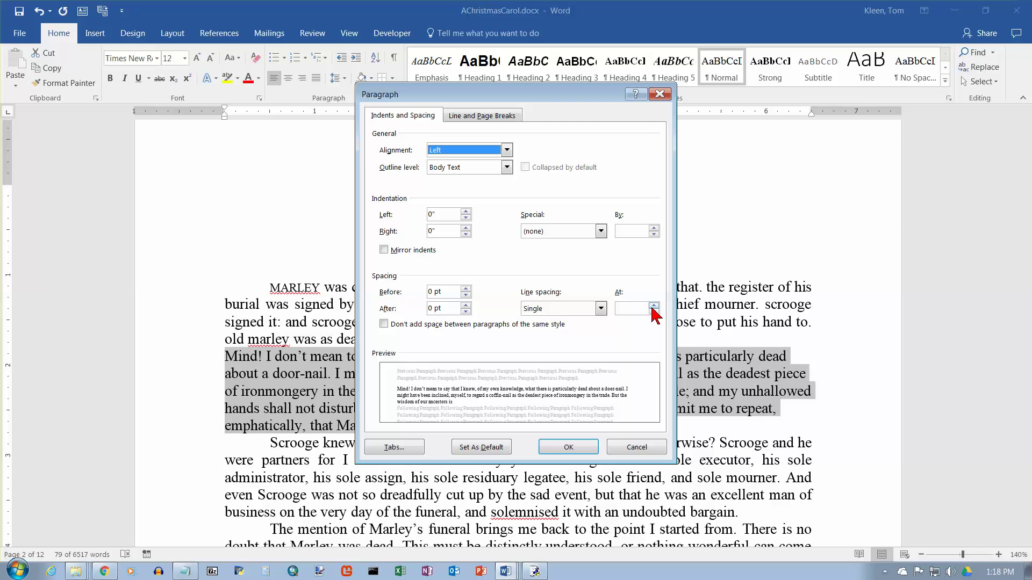
pyautogui.click(644, 449)
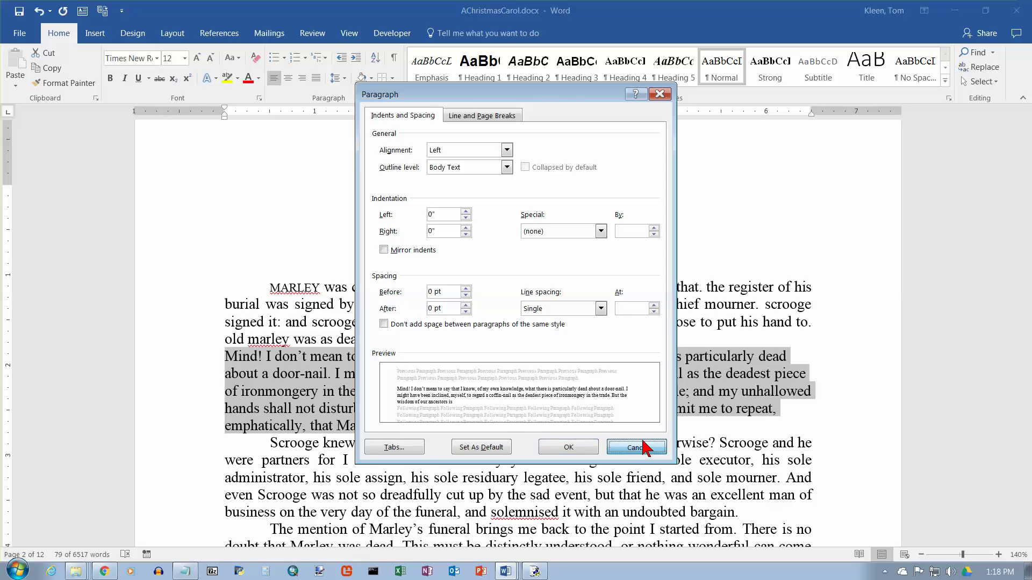
pyautogui.click(344, 79)
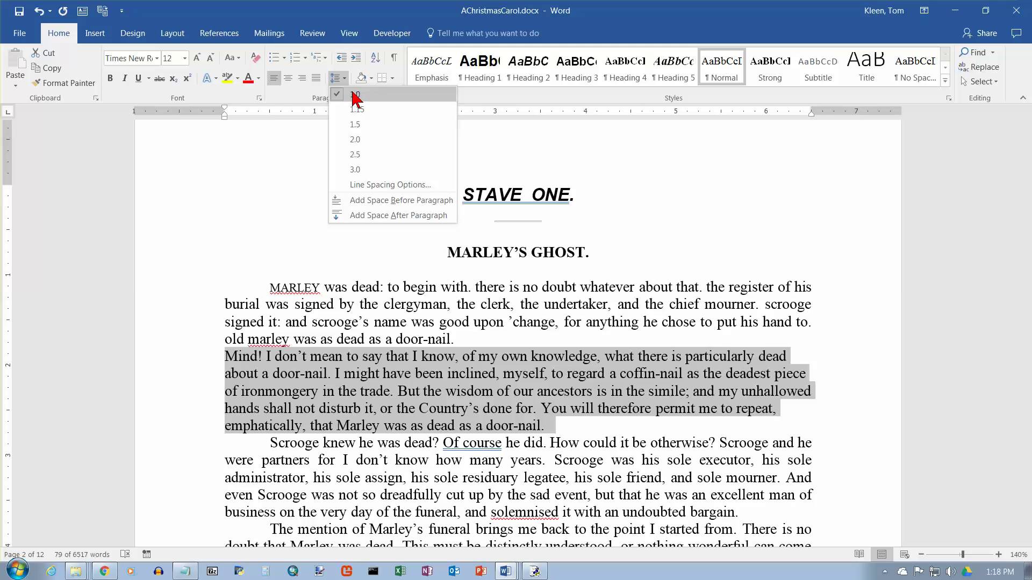
pyautogui.click(340, 78)
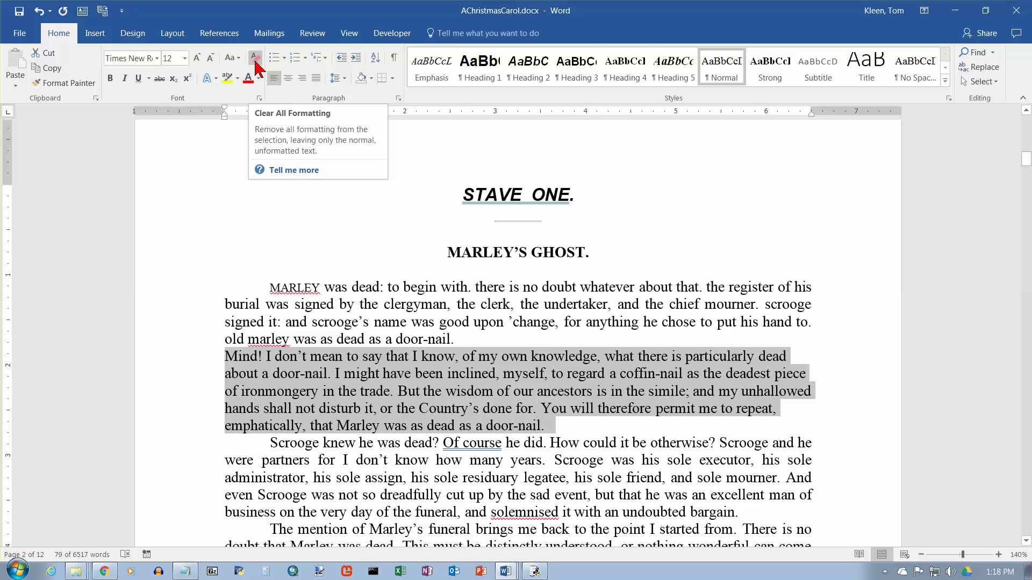
pyautogui.click(721, 74)
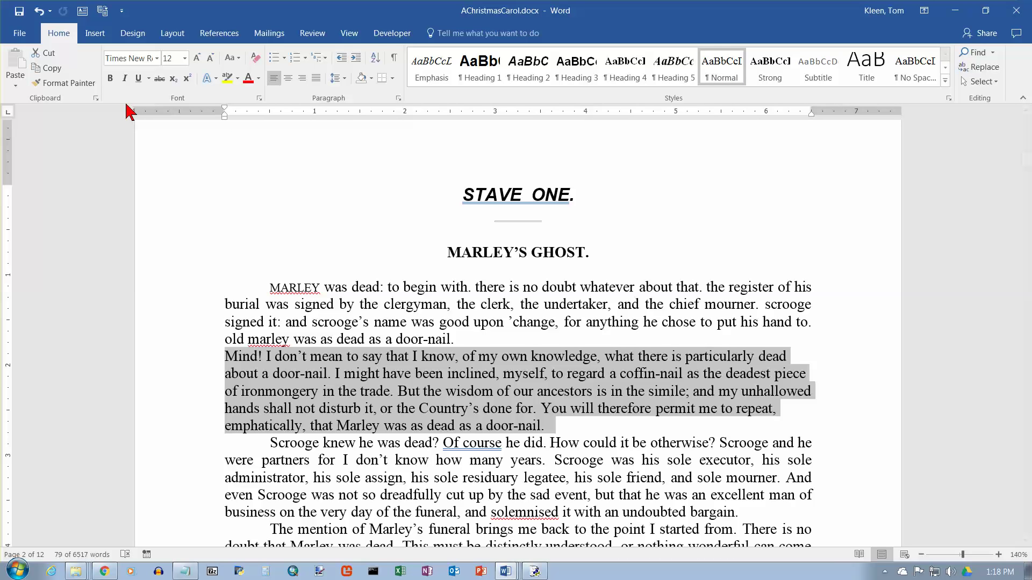
pyautogui.click(38, 10)
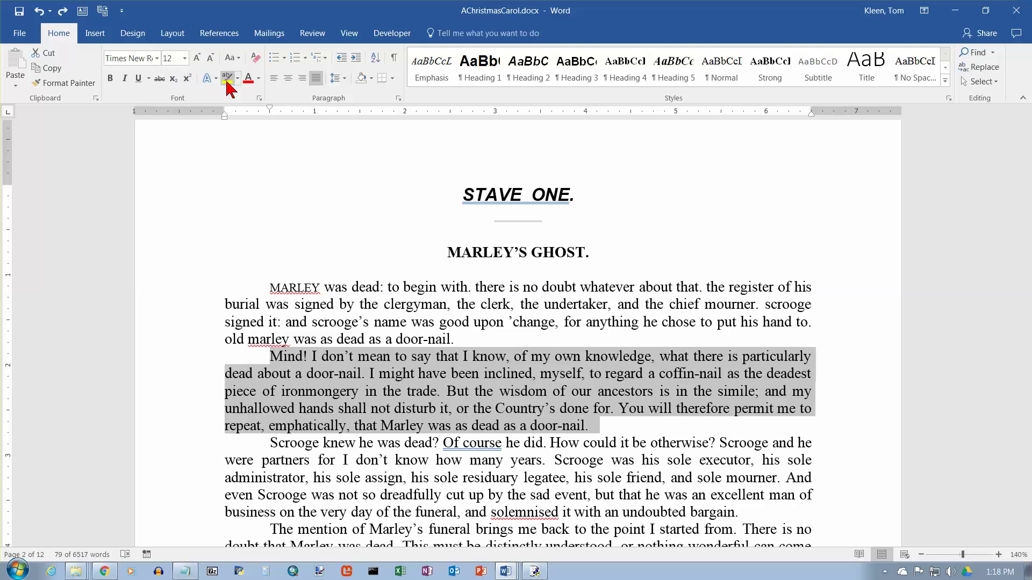
# Try bold, italic and underline one at a time on the second paragraph, removing each one again
pyautogui.click(110, 79)
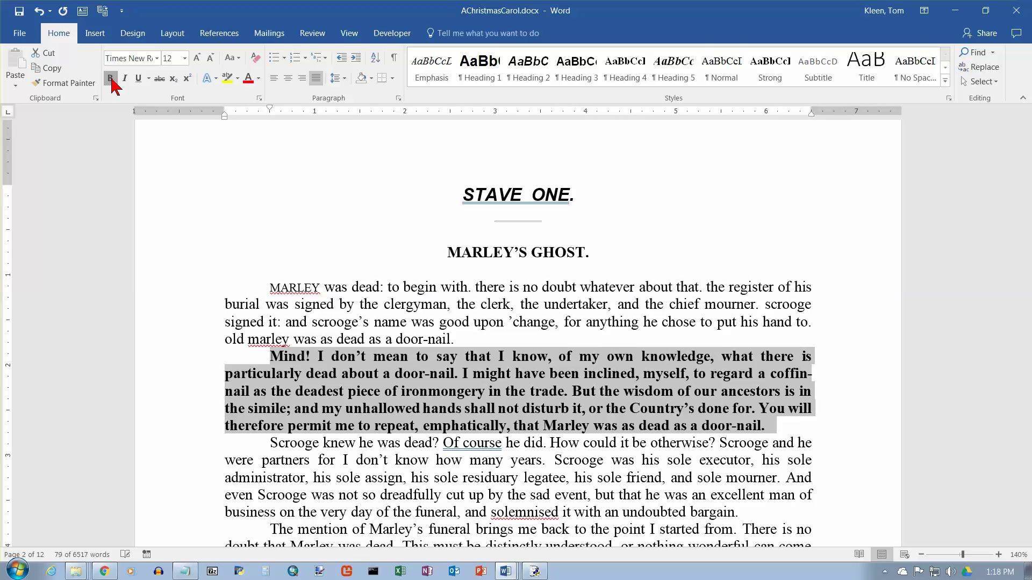
pyautogui.click(112, 81)
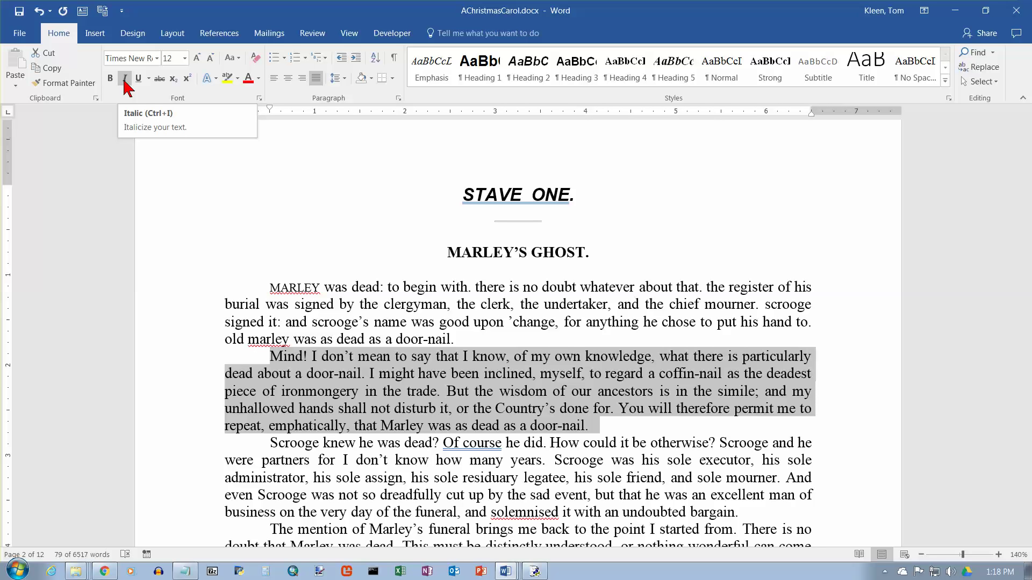
pyautogui.click(125, 81)
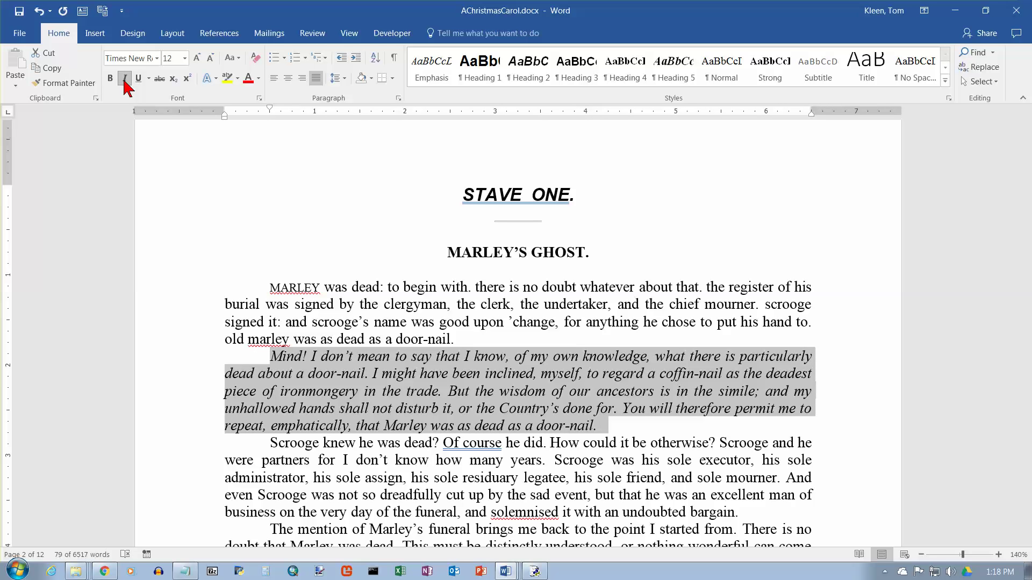
pyautogui.click(125, 79)
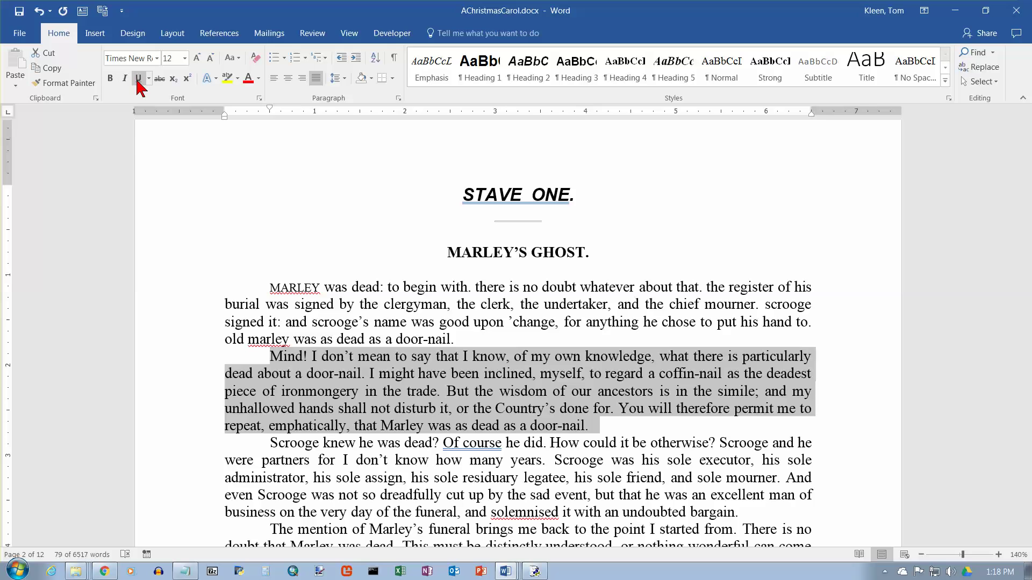
pyautogui.click(138, 79)
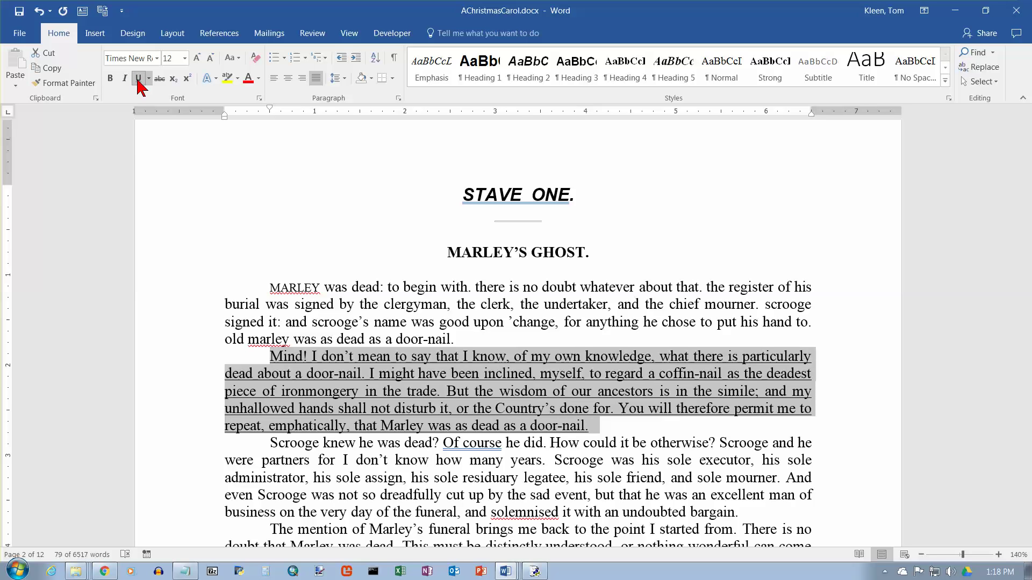
pyautogui.click(138, 79)
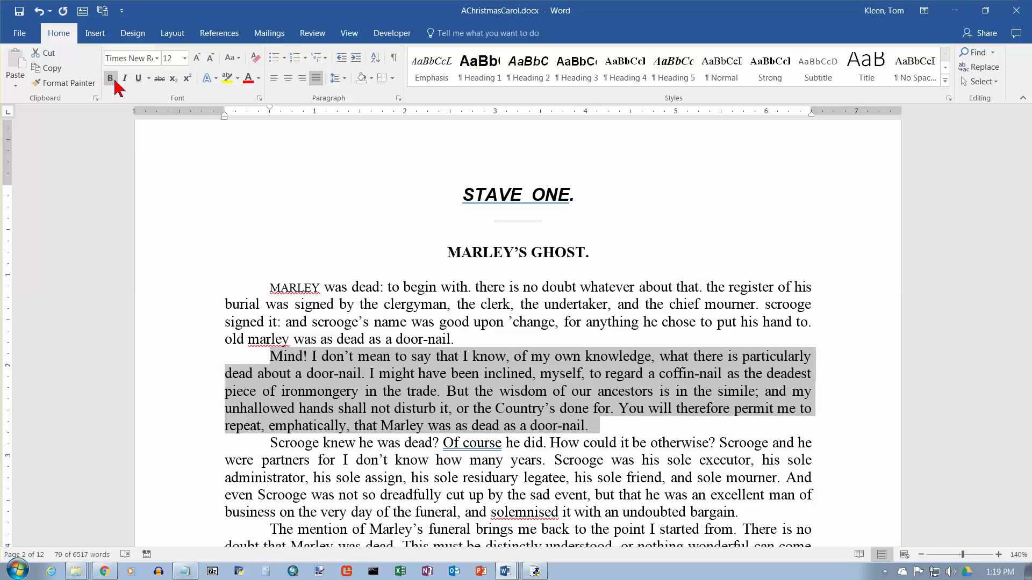
# Try a red underline and a strikethrough separately on the second paragraph, reverting each one
pyautogui.click(149, 78)
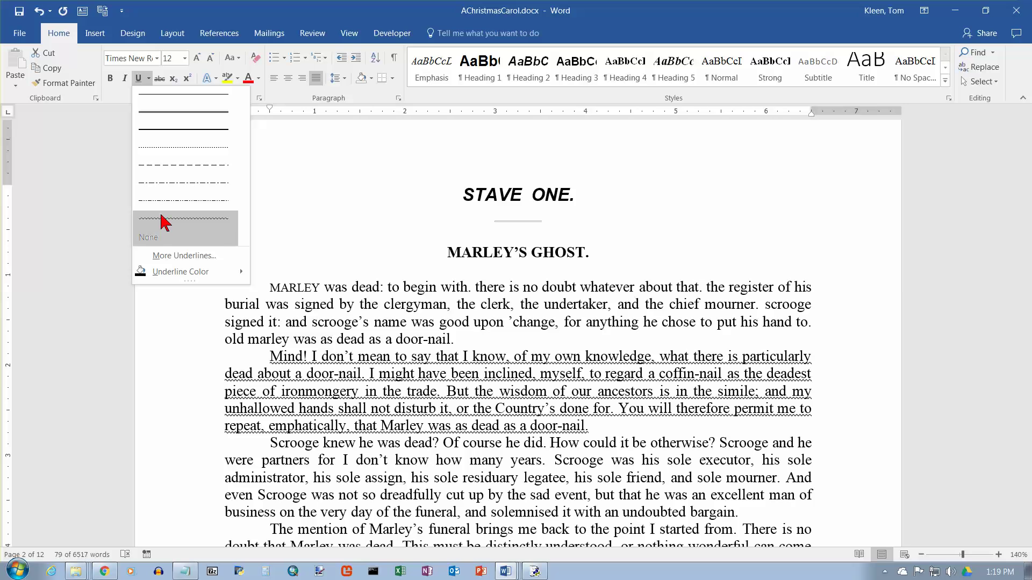
pyautogui.moveTo(182, 271)
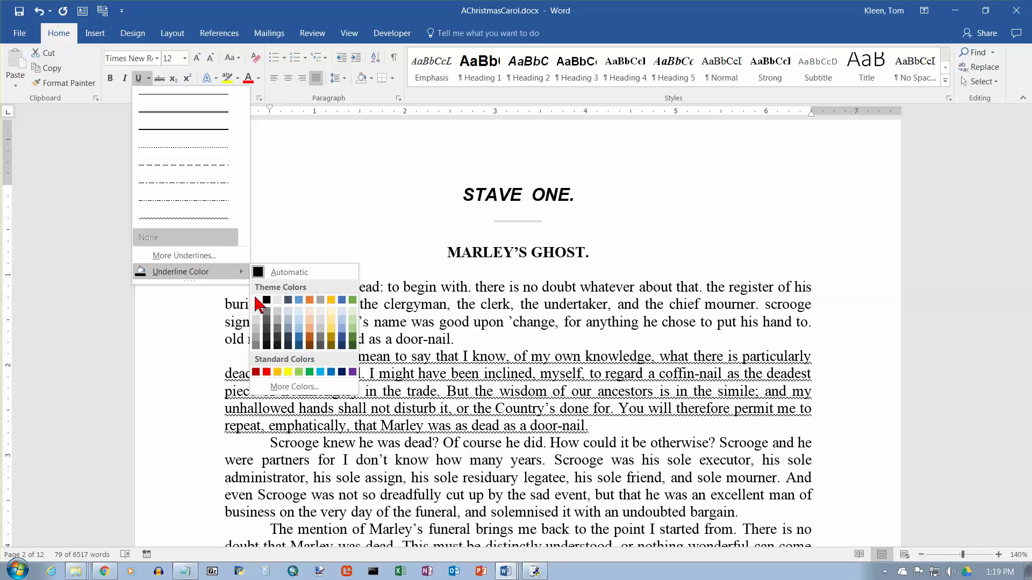
pyautogui.click(267, 372)
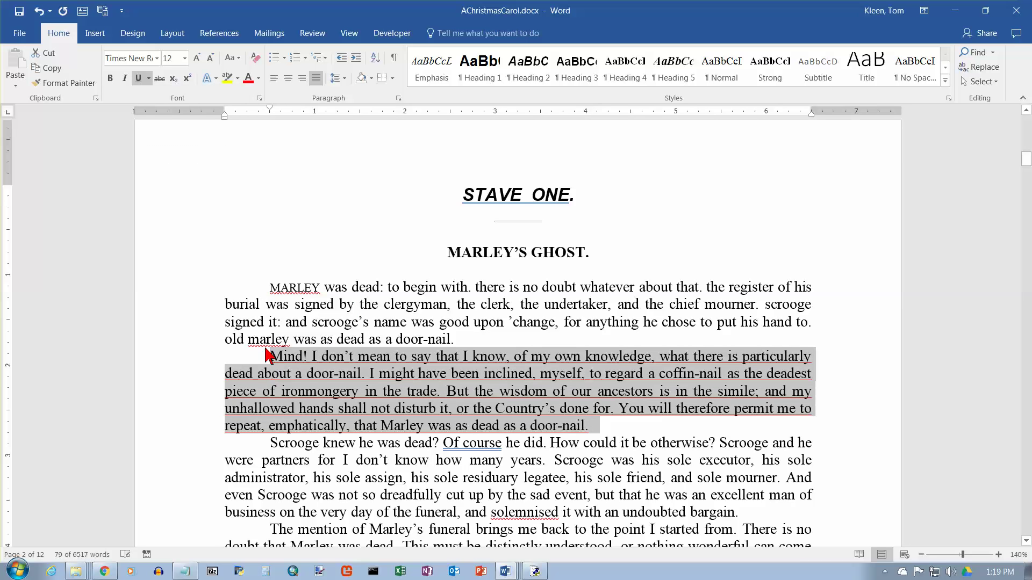
pyautogui.click(40, 11)
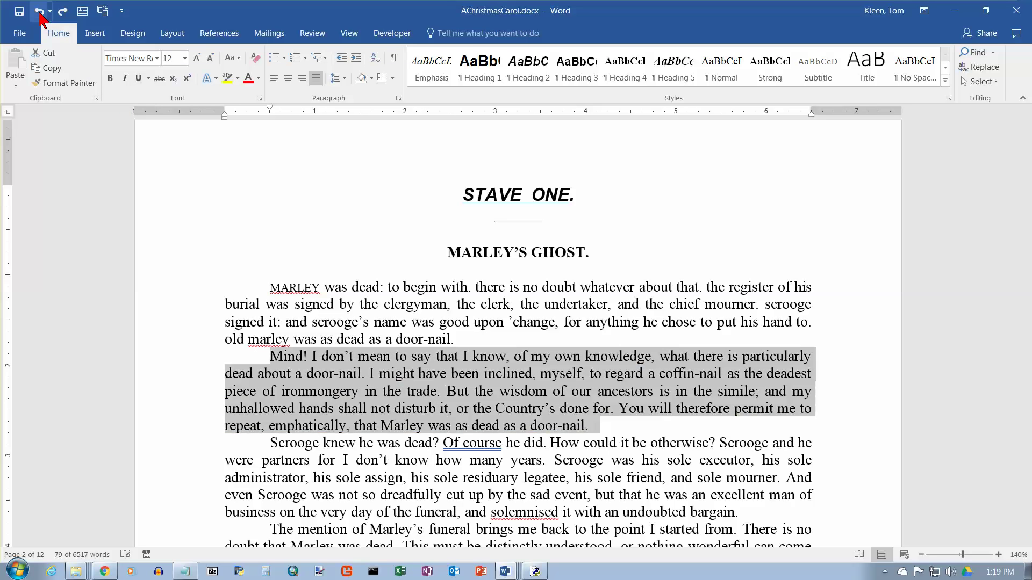
pyautogui.click(161, 79)
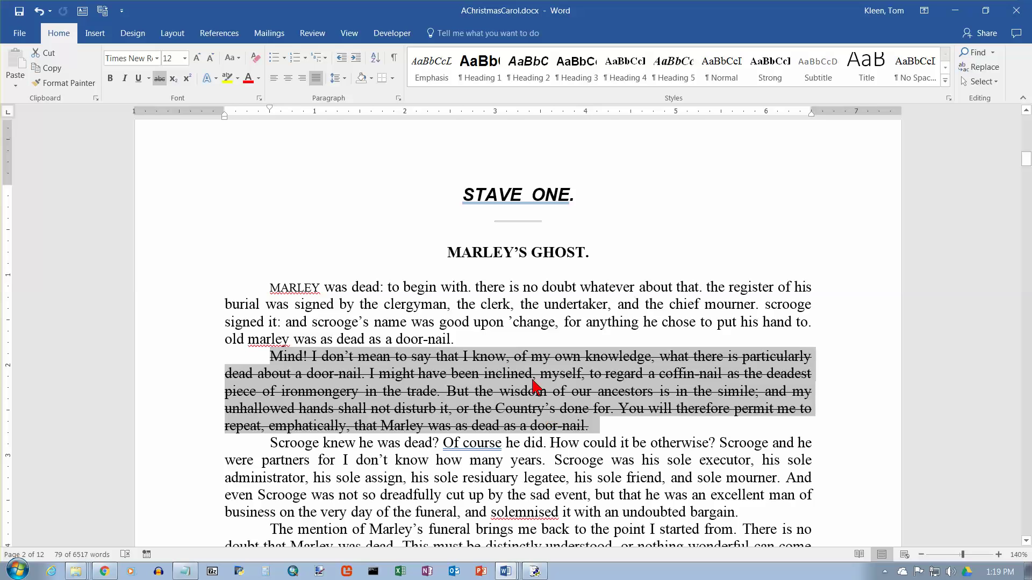
pyautogui.click(159, 79)
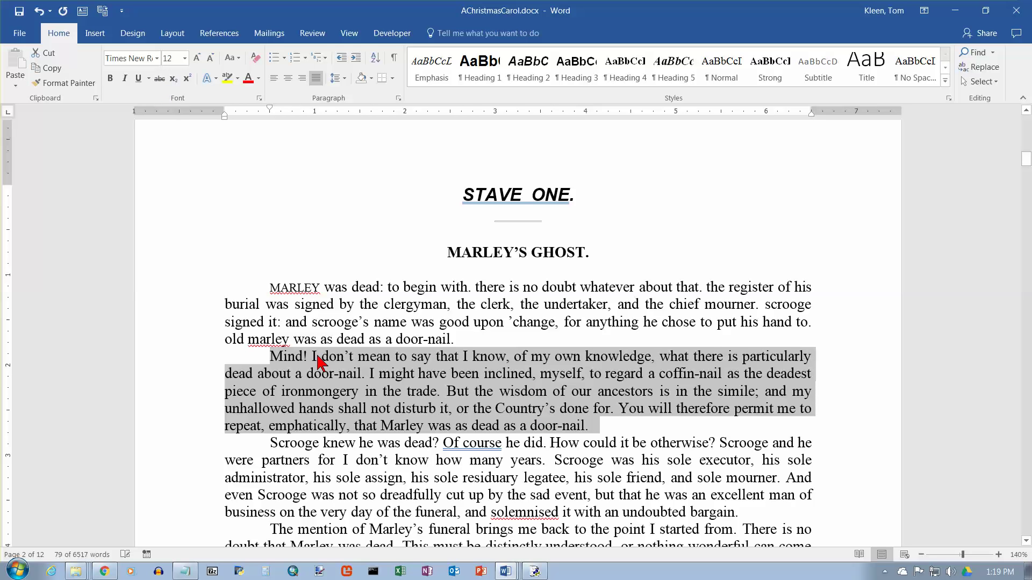
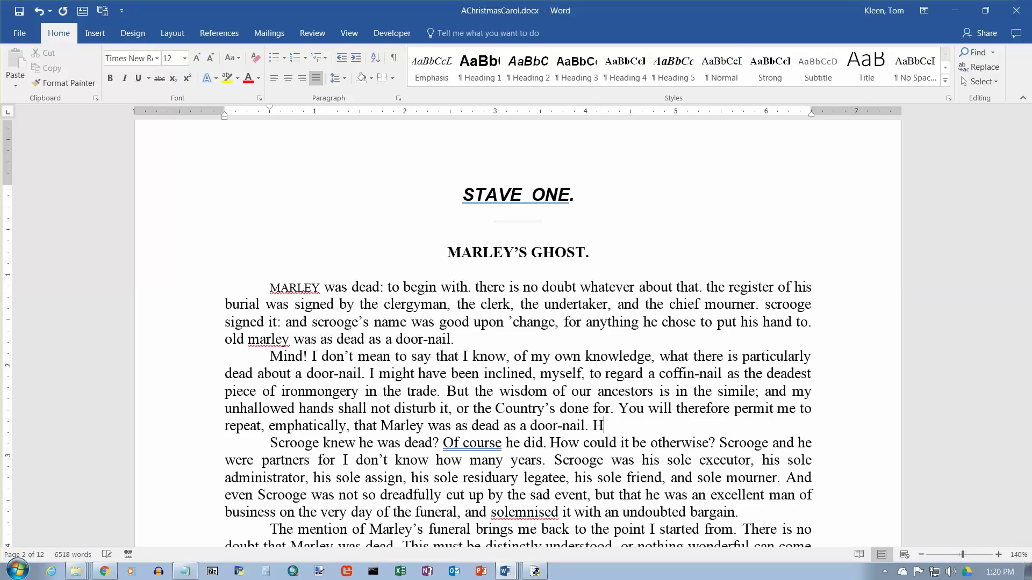
# Append "H2O E=mc2" to the second paragraph, making the 2 in H2O subscript and the 2 in mc2 superscript
pyautogui.press('BackSpace')
pyautogui.write('O E=mc2')
pyautogui.moveTo(606, 426); pyautogui.dragTo(611, 426)
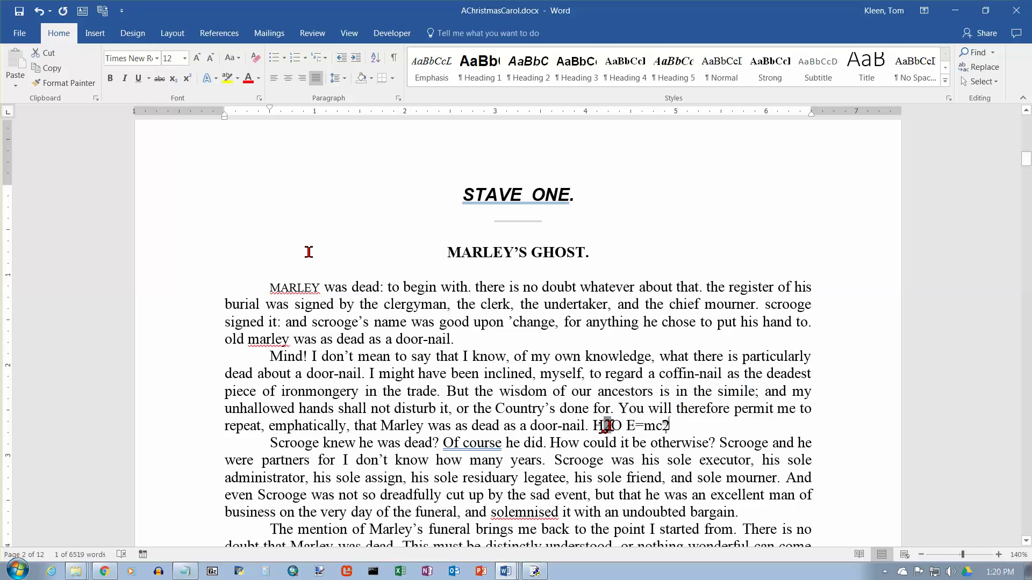
pyautogui.click(173, 79)
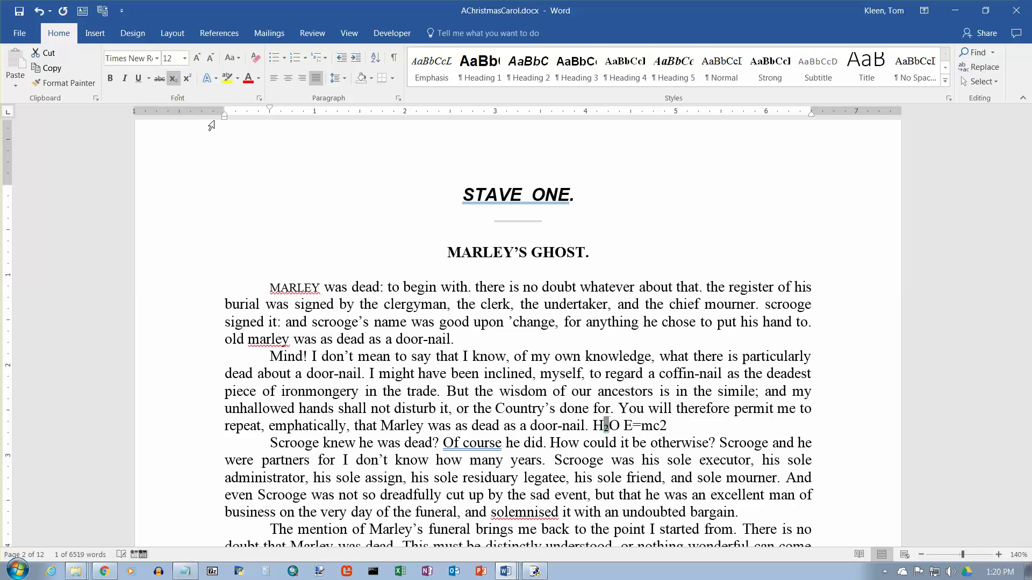
pyautogui.moveTo(660, 426); pyautogui.dragTo(666, 426)
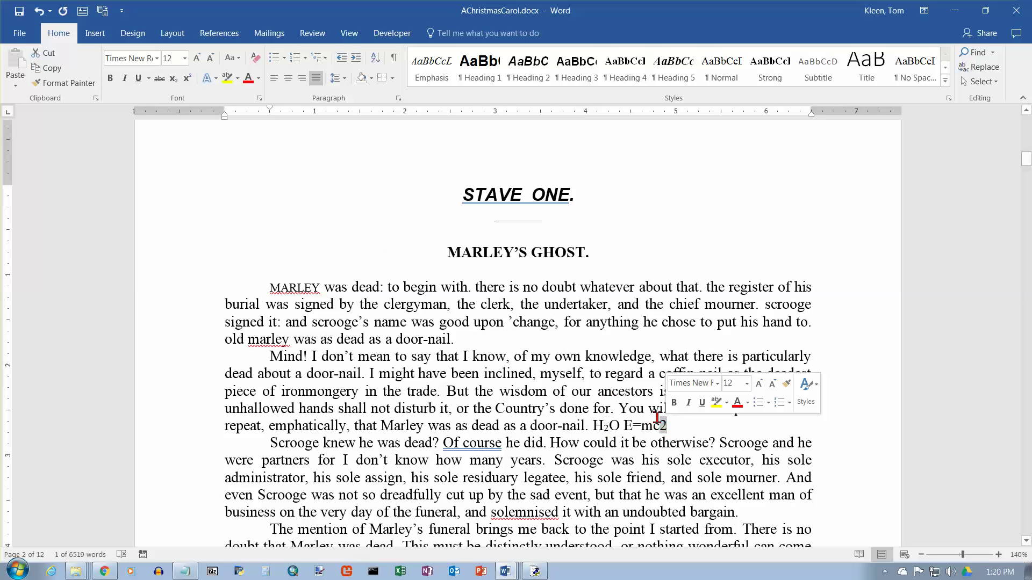
pyautogui.click(188, 79)
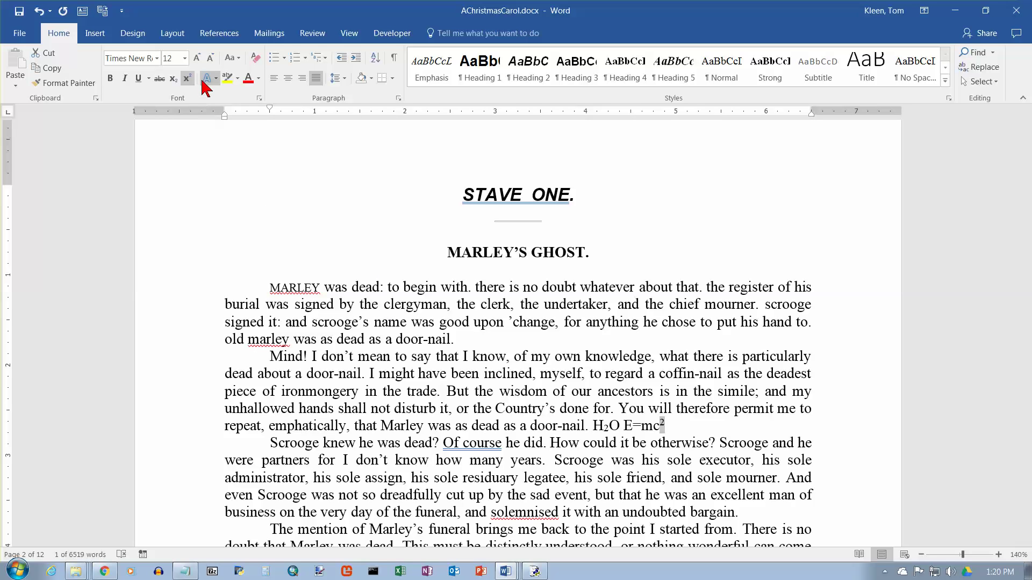
# Select the whole second paragraph and preview the text effect presets and the outline, shadow, reflection, glow and ligature options on it
pyautogui.tripleClick(302, 363)
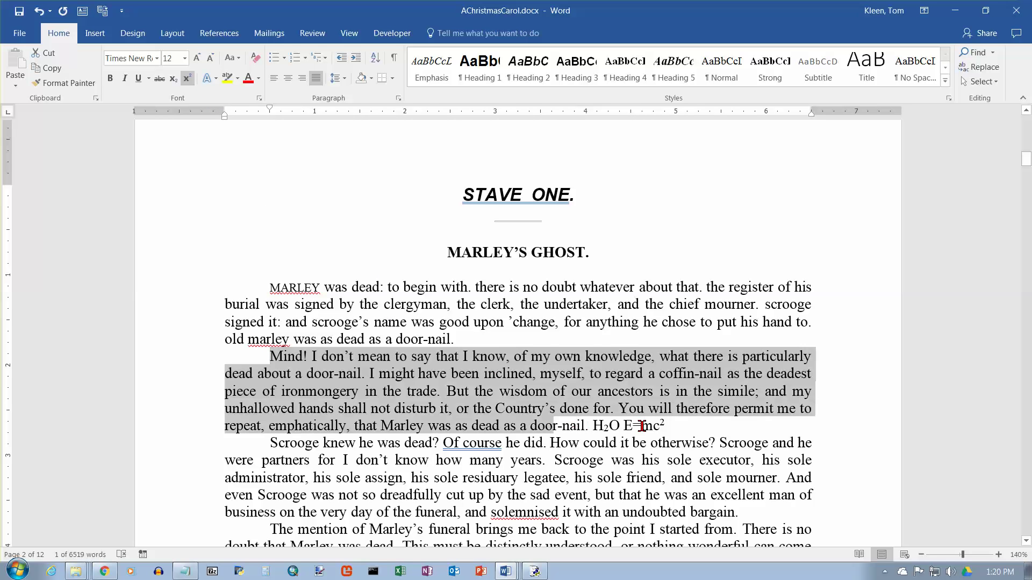
pyautogui.click(215, 78)
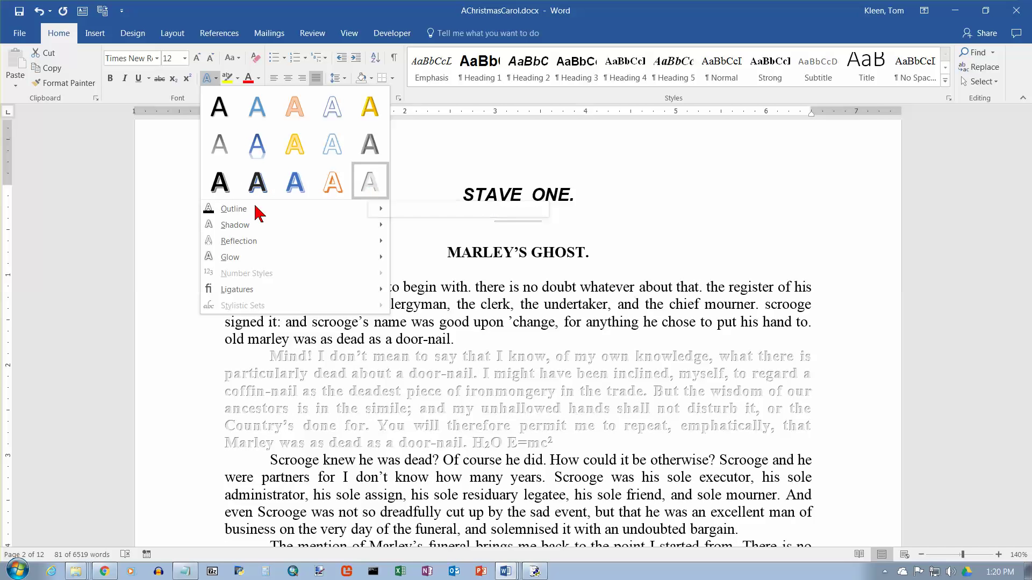
pyautogui.moveTo(224, 212)
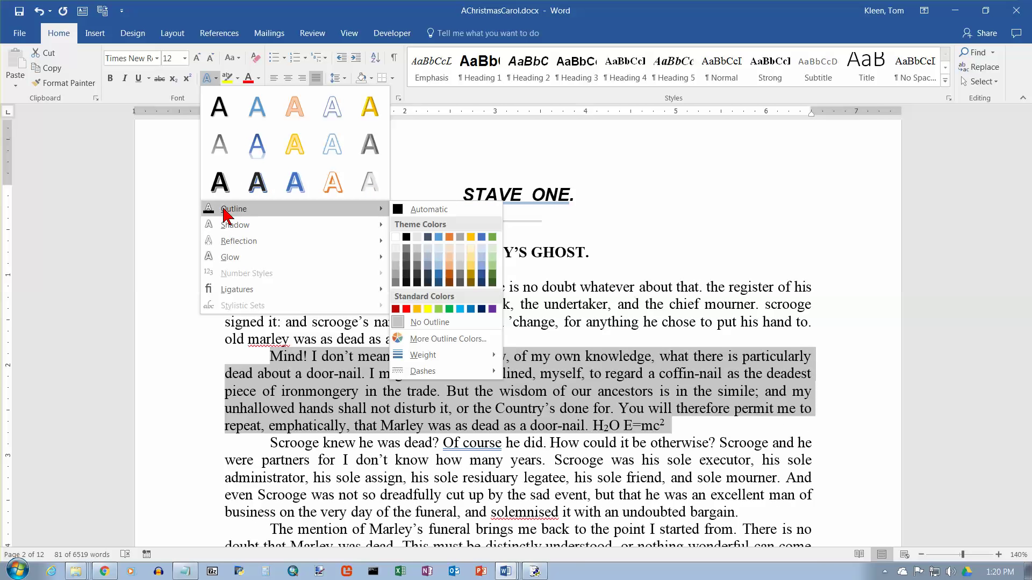
pyautogui.moveTo(228, 230)
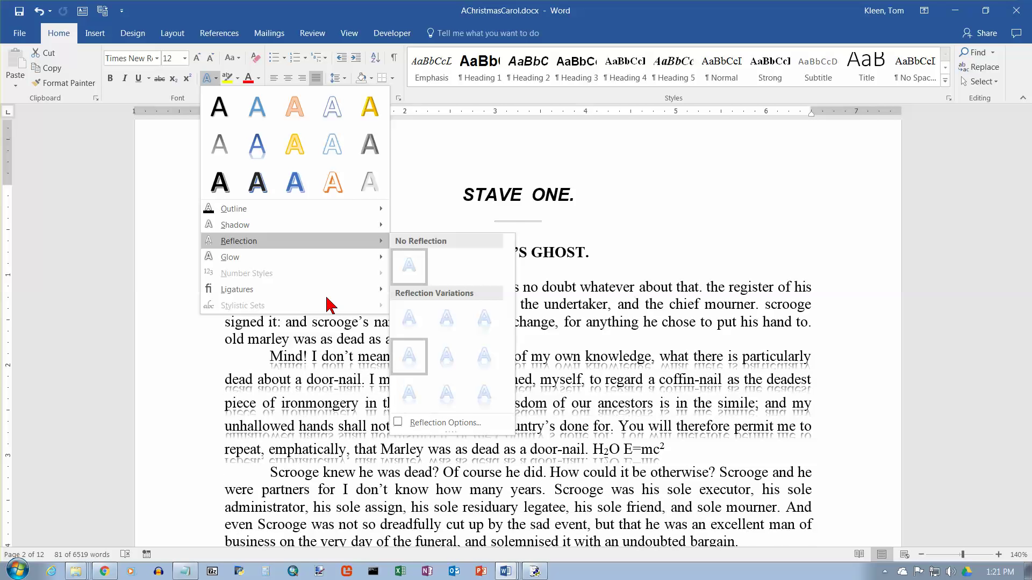
pyautogui.moveTo(232, 261)
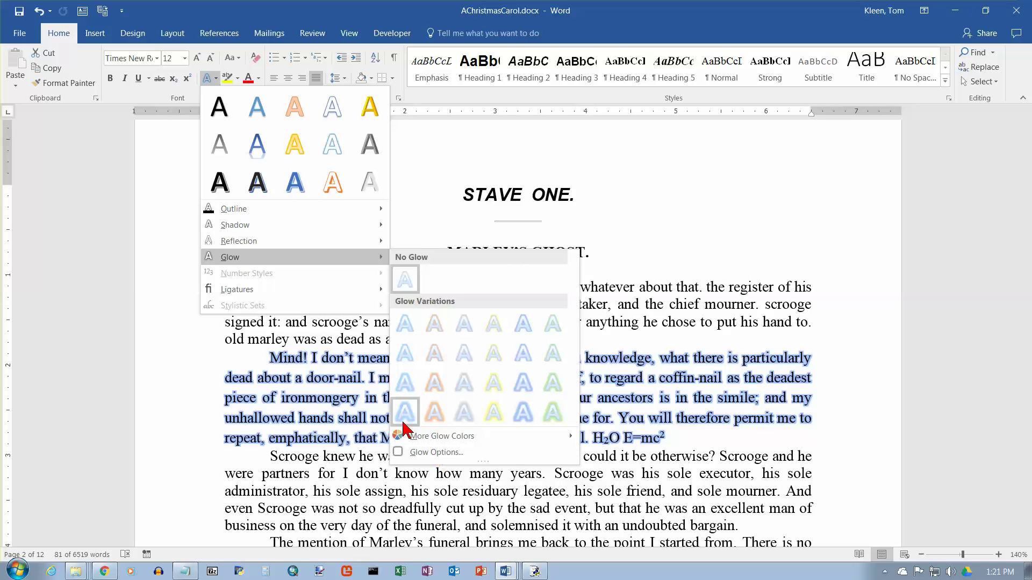
pyautogui.moveTo(247, 291)
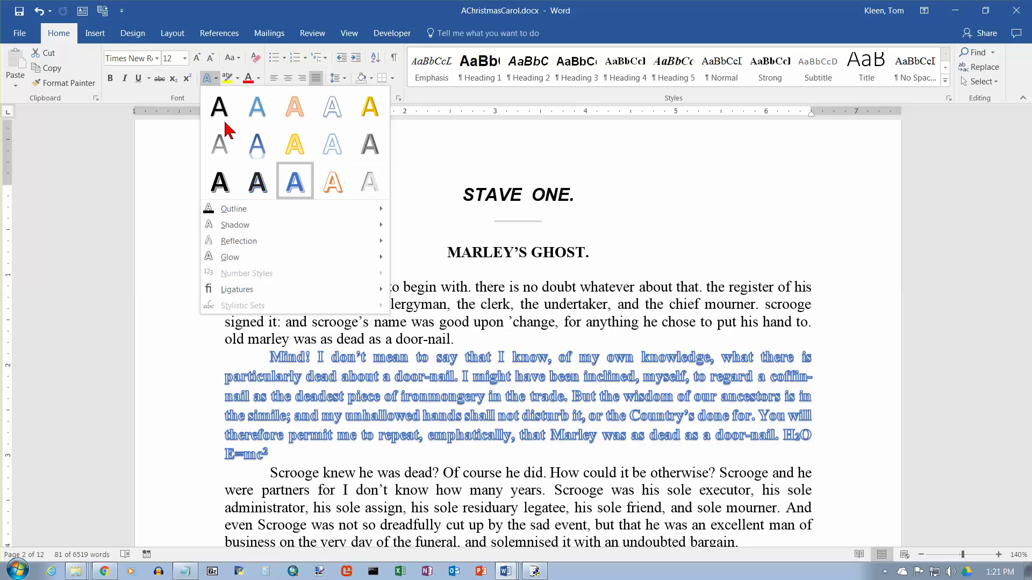
pyautogui.click(215, 79)
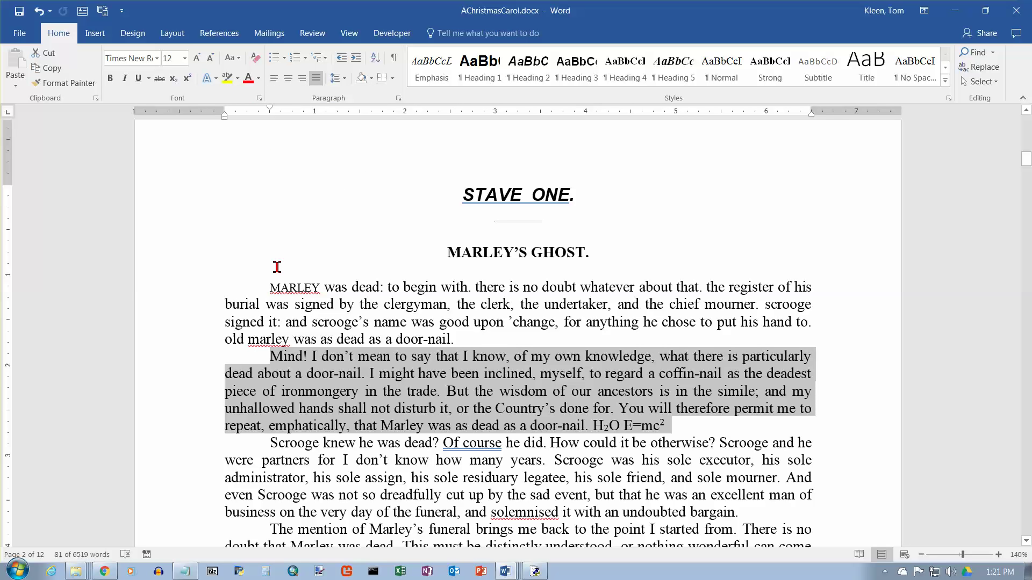
# Preview text highlight colors and theme font colors on the second paragraph without applying any
pyautogui.click(237, 79)
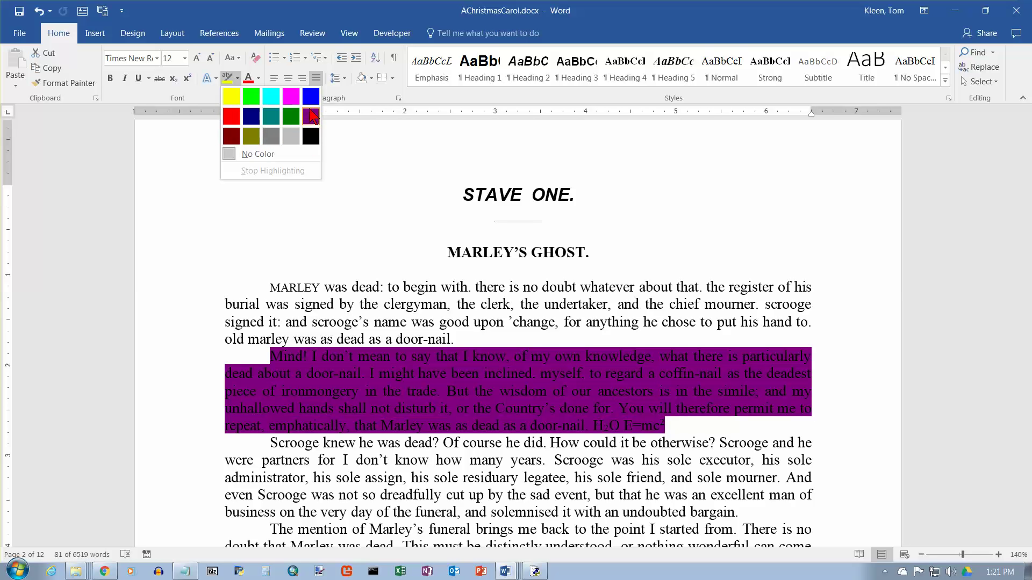
pyautogui.click(259, 79)
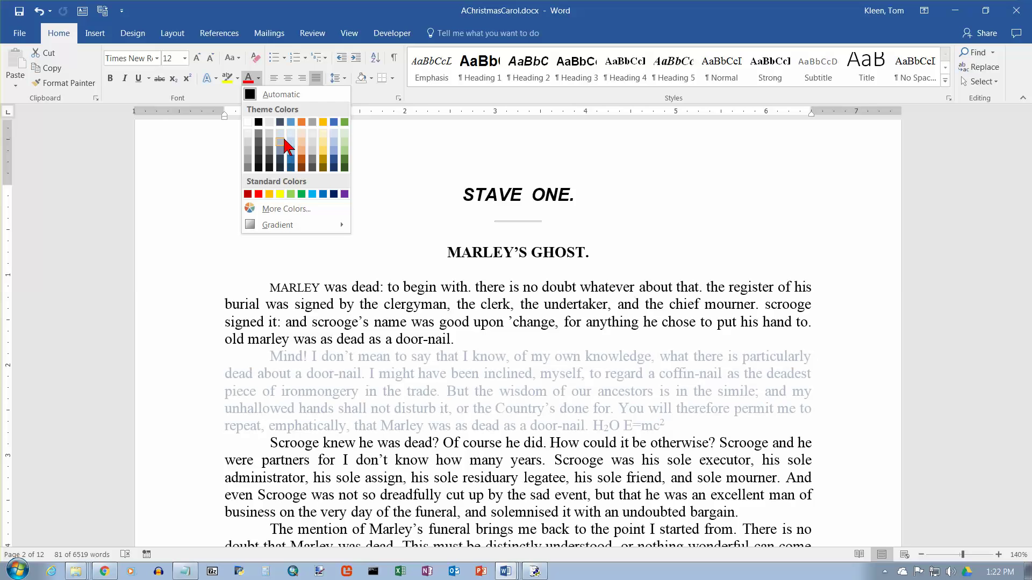
pyautogui.click(138, 36)
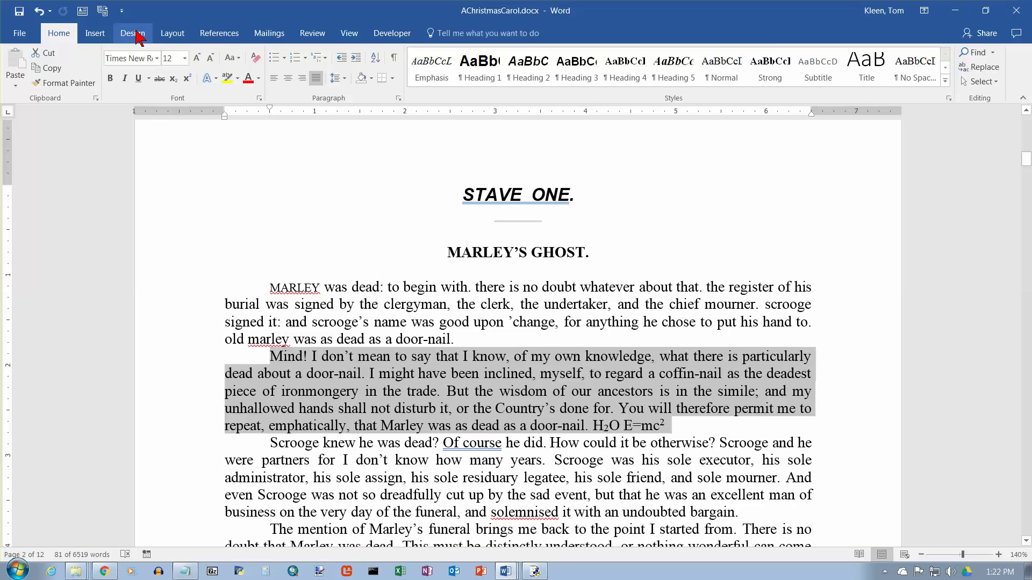
# View the available document themes, leave the current one in place and return to the font formatting tools
pyautogui.click(138, 36)
pyautogui.click(15, 78)
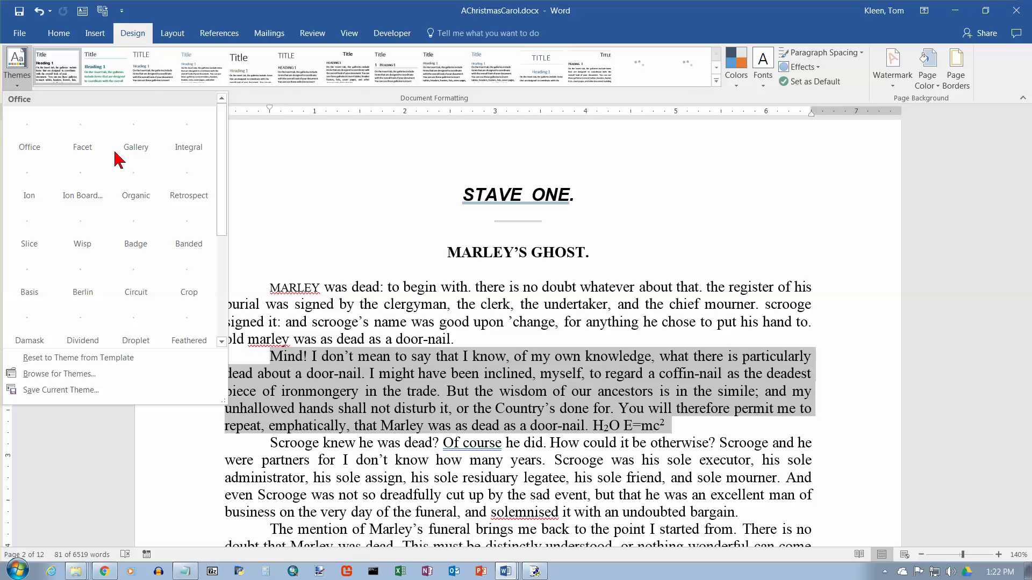
pyautogui.click(59, 36)
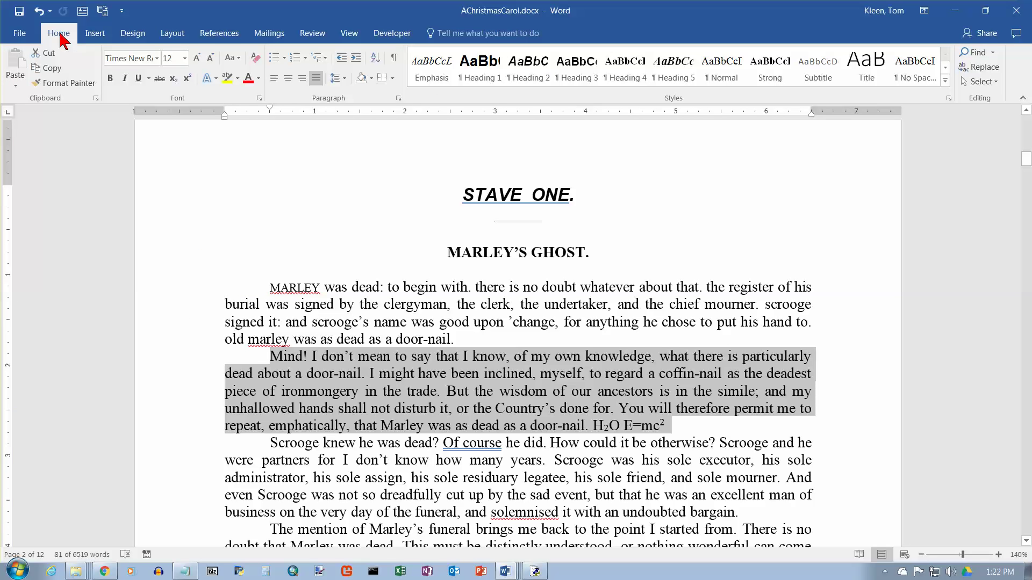
# Examine the standard and custom RGB choices for more font colors, and close the color dialog without applying one
pyautogui.click(258, 78)
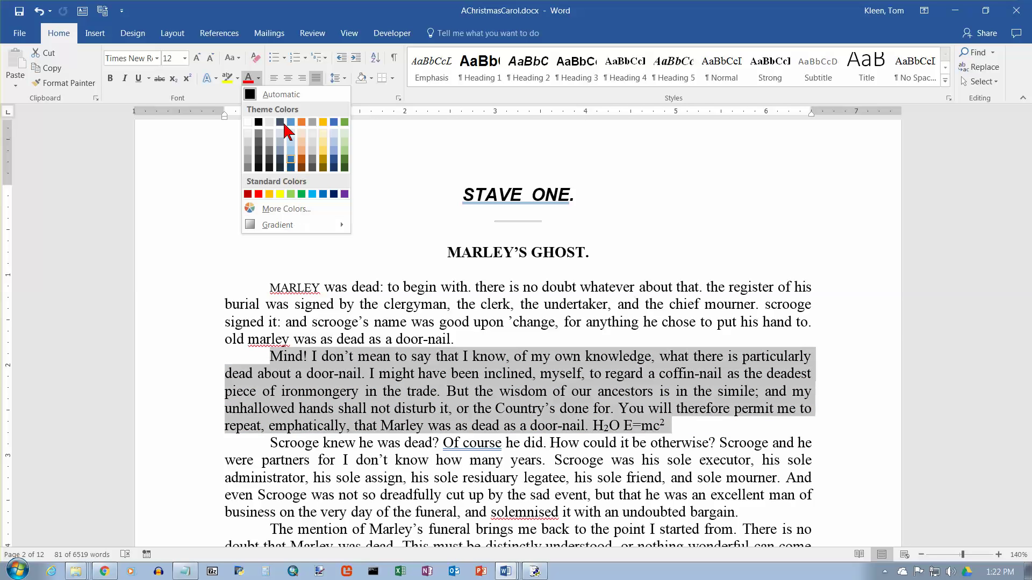
pyautogui.click(293, 217)
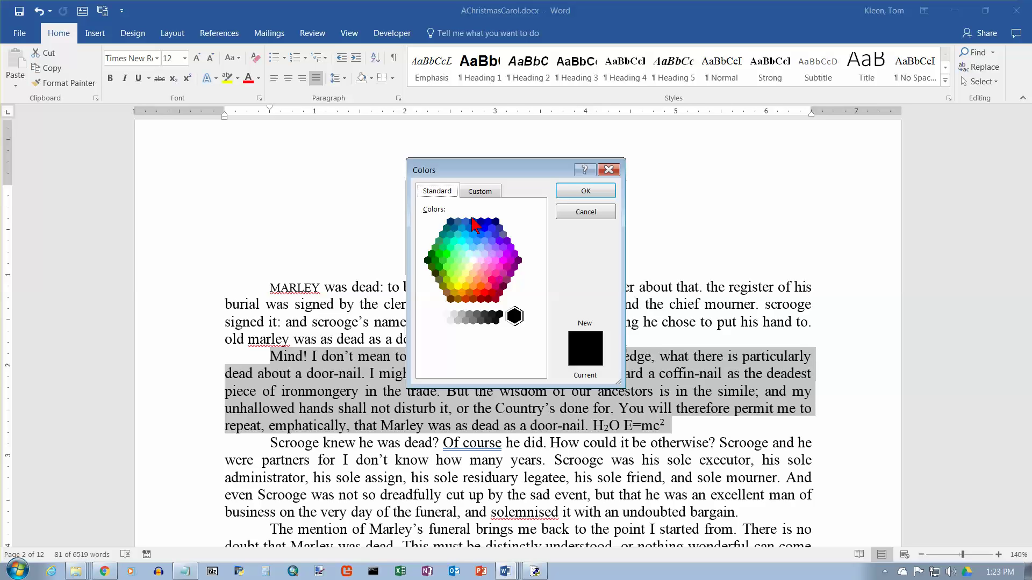
pyautogui.click(477, 194)
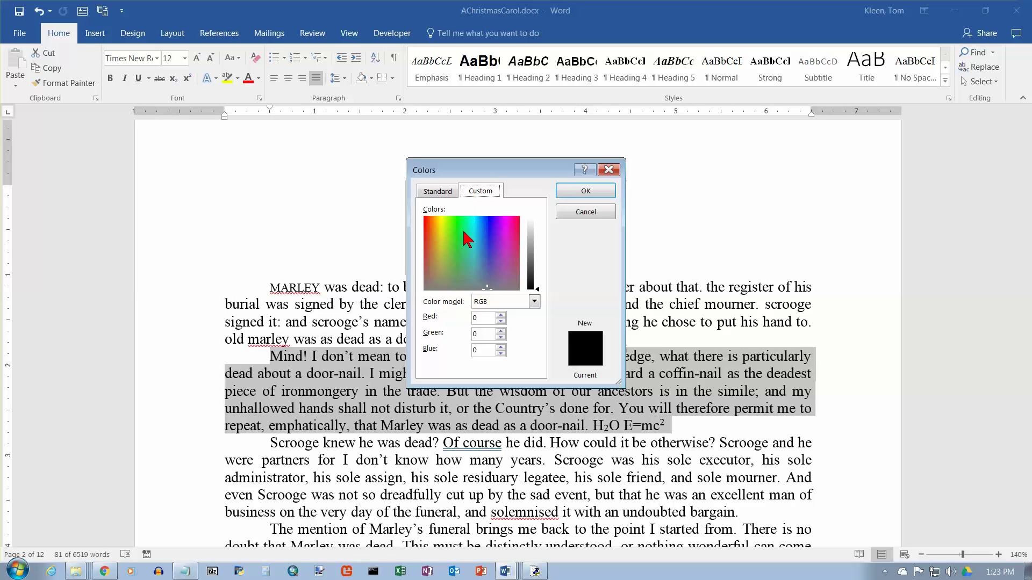
pyautogui.click(489, 319)
pyautogui.click(608, 170)
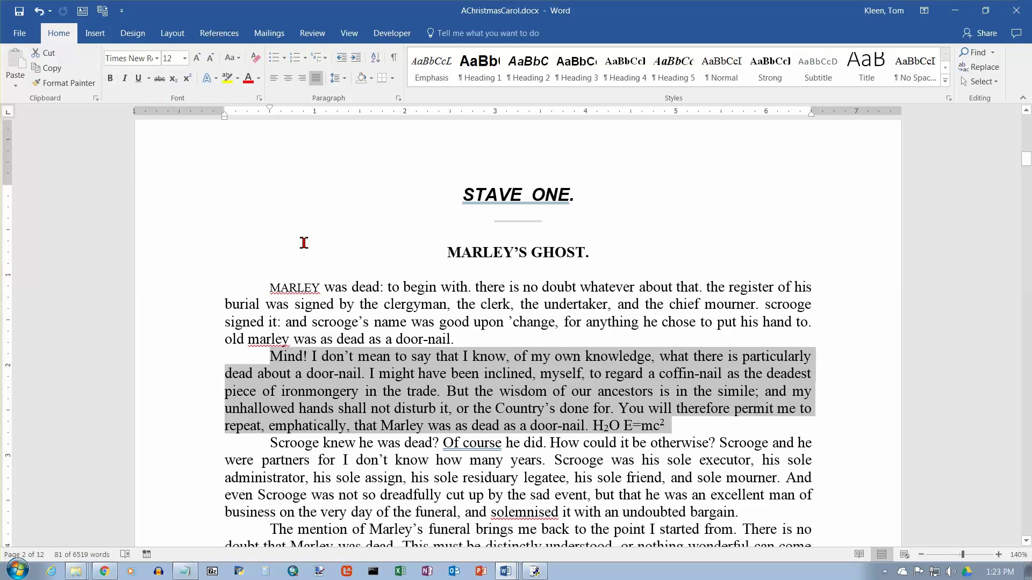
# Toggle bold, italic and underline on and off in turn for the selected second paragraph
pyautogui.hotkey('ctrl', 'b')
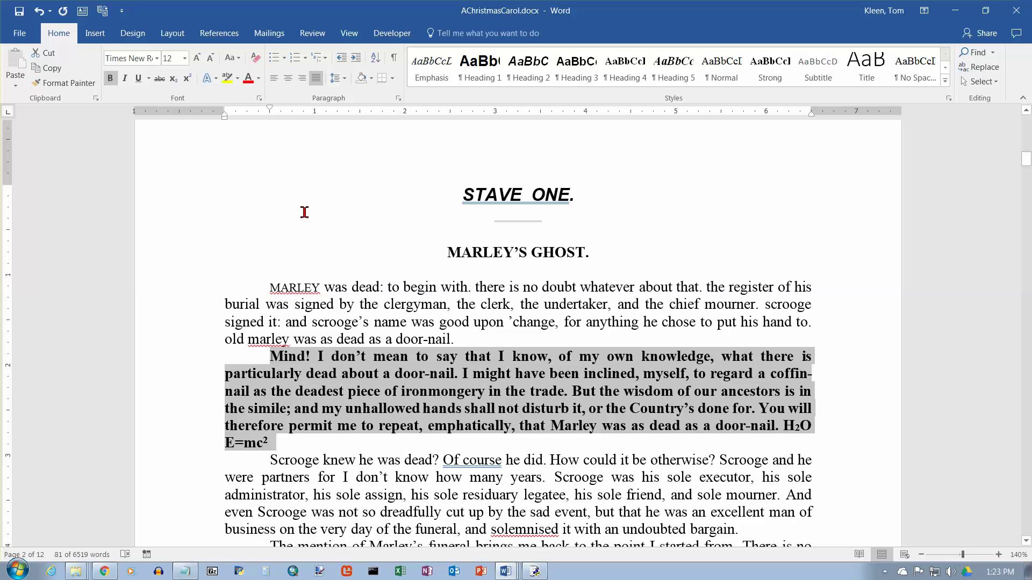
pyautogui.hotkey('ctrl', 'b')
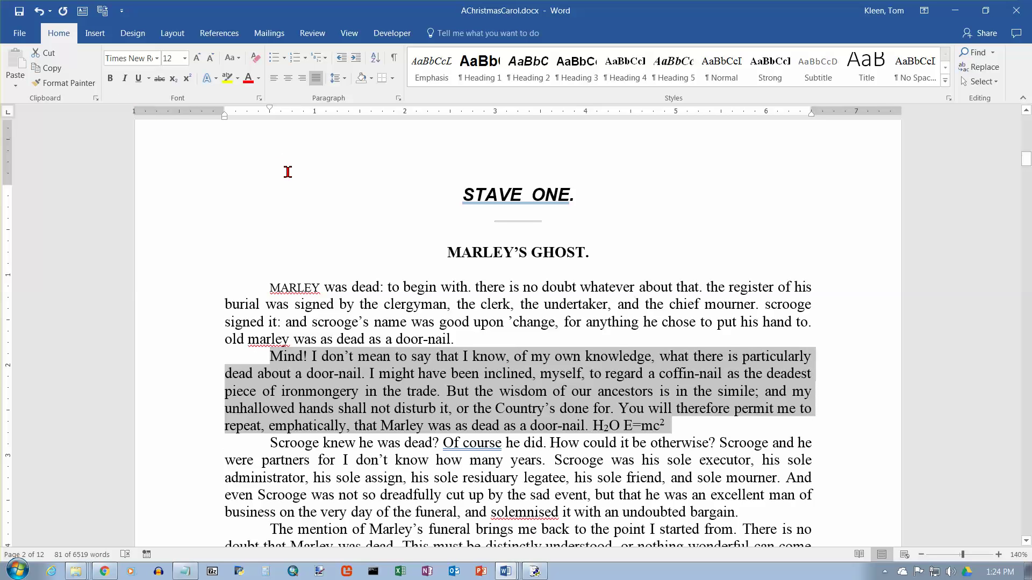
pyautogui.hotkey('ctrl', 'i')
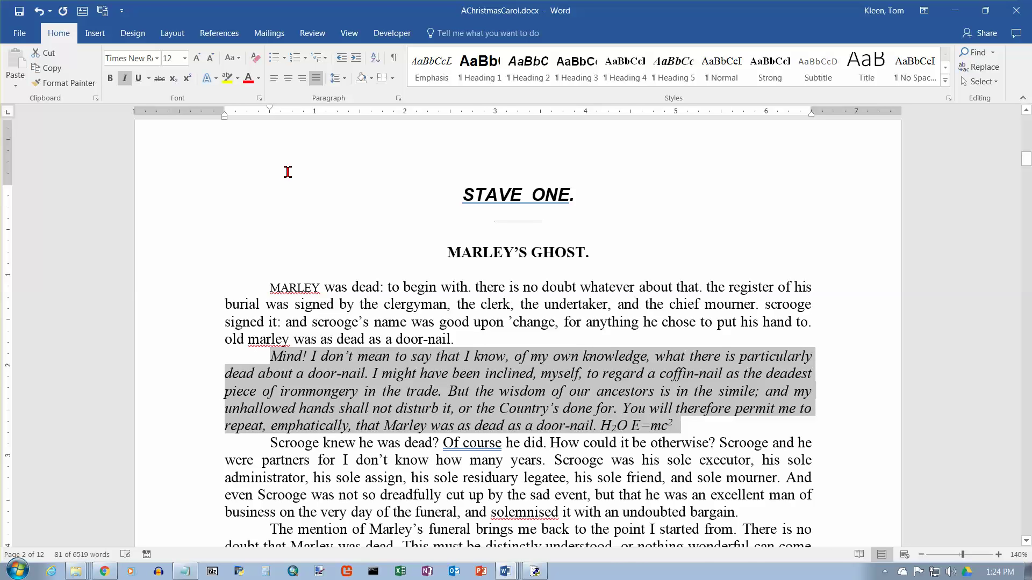
pyautogui.hotkey('ctrl', 'i')
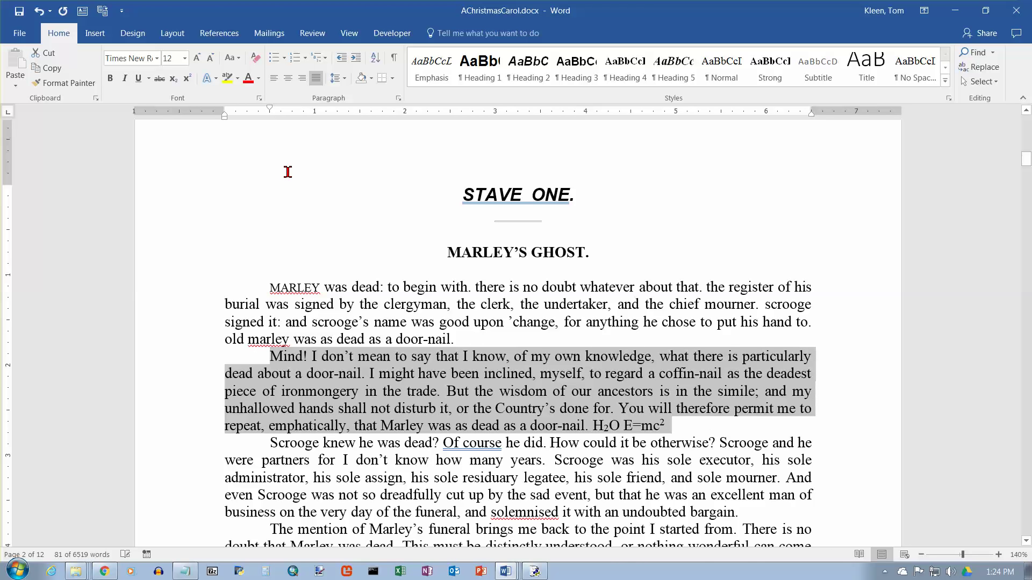
pyautogui.hotkey('ctrl', 'u')
pyautogui.hotkey('ctrl', 'u')
# Preview the preset font sizes on the second paragraph, and enlarge its text in one-point increments to 18 pt
pyautogui.click(185, 58)
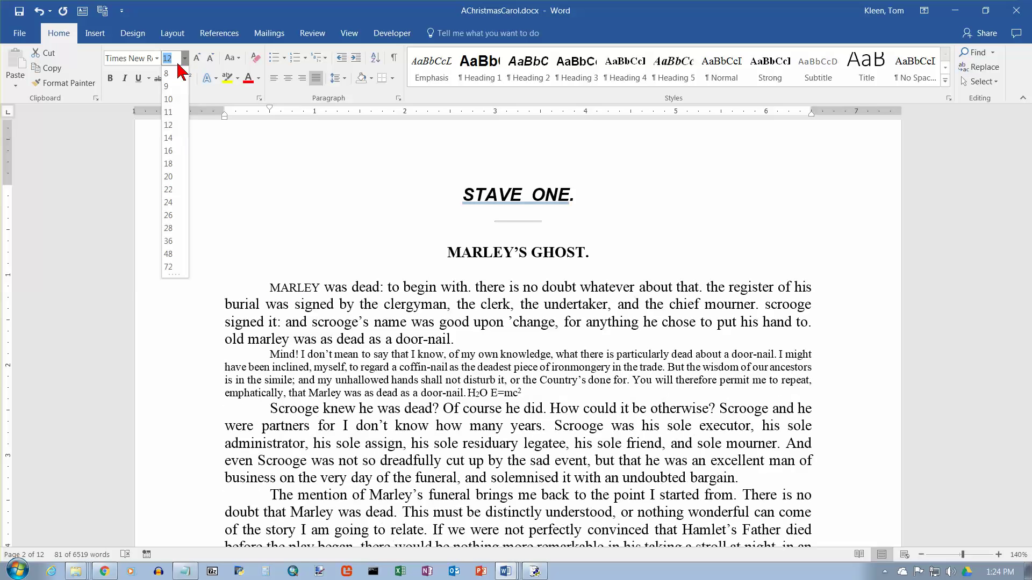
pyautogui.click(185, 58)
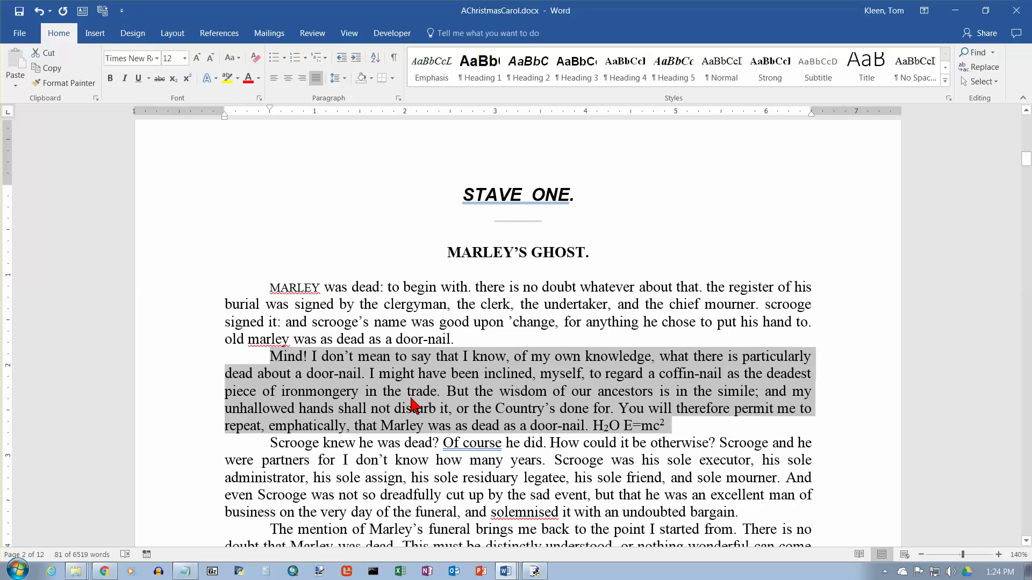
pyautogui.hotkey('ctrl', ']')
pyautogui.hotkey('ctrl', ']')
pyautogui.hotkey('ctrl', ']')
pyautogui.hotkey('ctrl', ']')
pyautogui.hotkey('ctrl', ']')
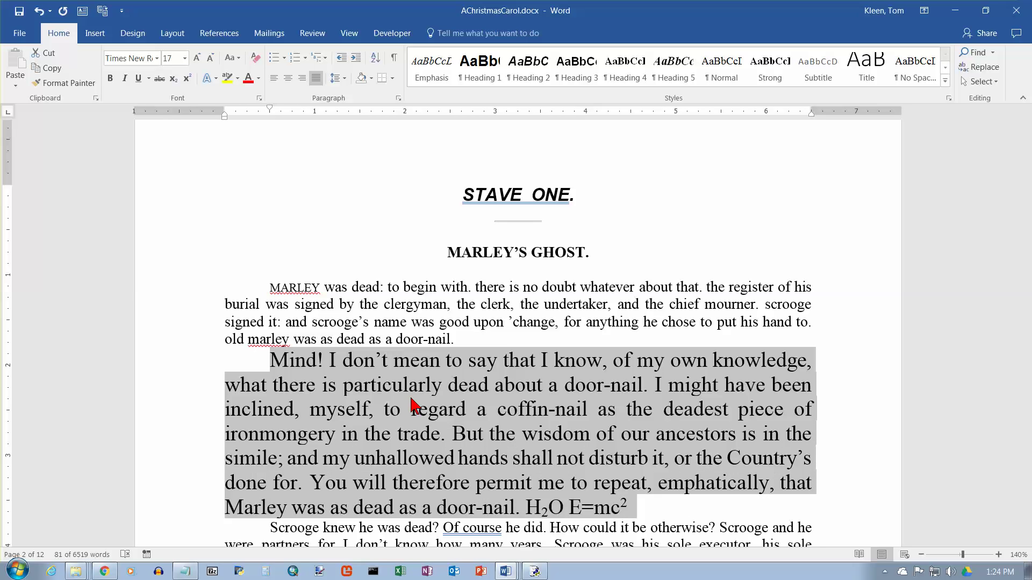
pyautogui.hotkey('ctrl', ']')
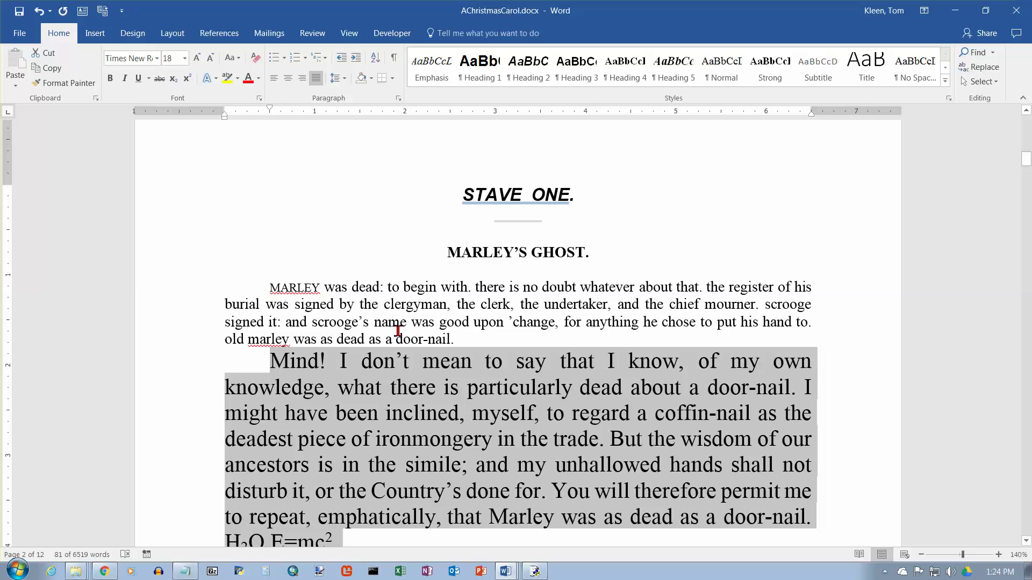
# Preview larger preset font sizes on the second paragraph, and grow its text one point at a time to 22 pt
pyautogui.click(185, 58)
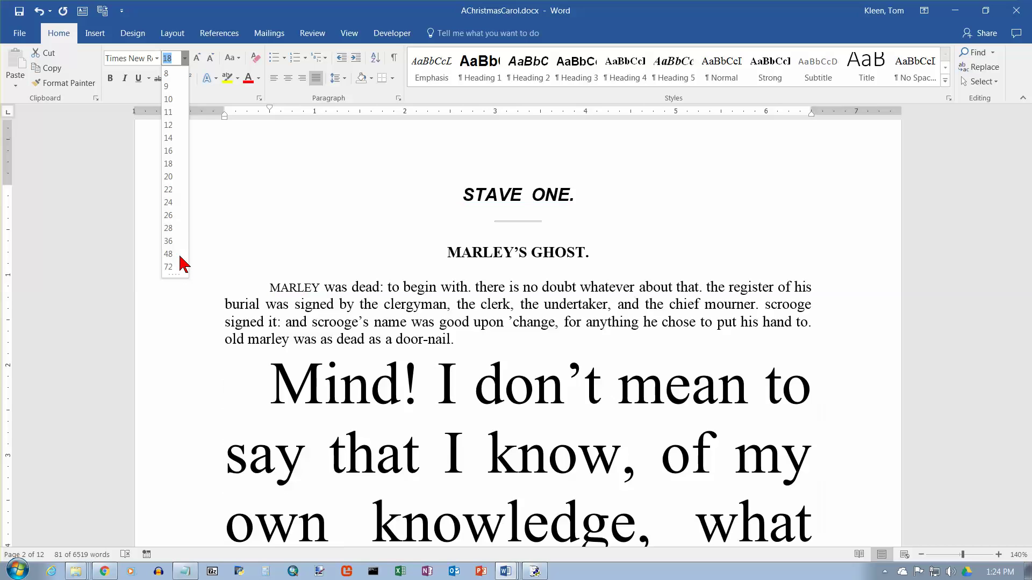
pyautogui.click(185, 58)
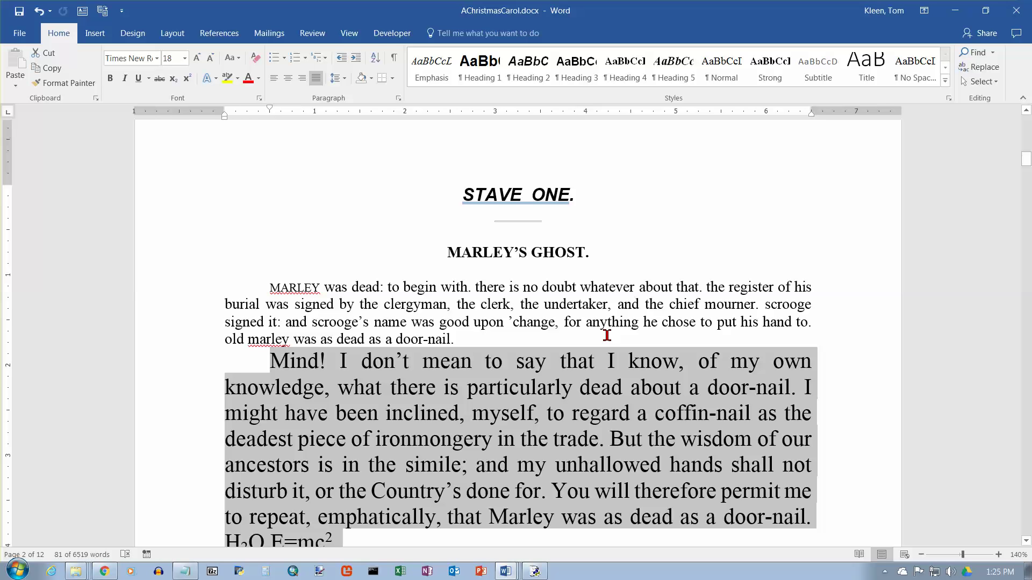
pyautogui.hotkey('ctrl', ']')
pyautogui.hotkey('ctrl', ']')
pyautogui.hotkey('ctrl', ']')
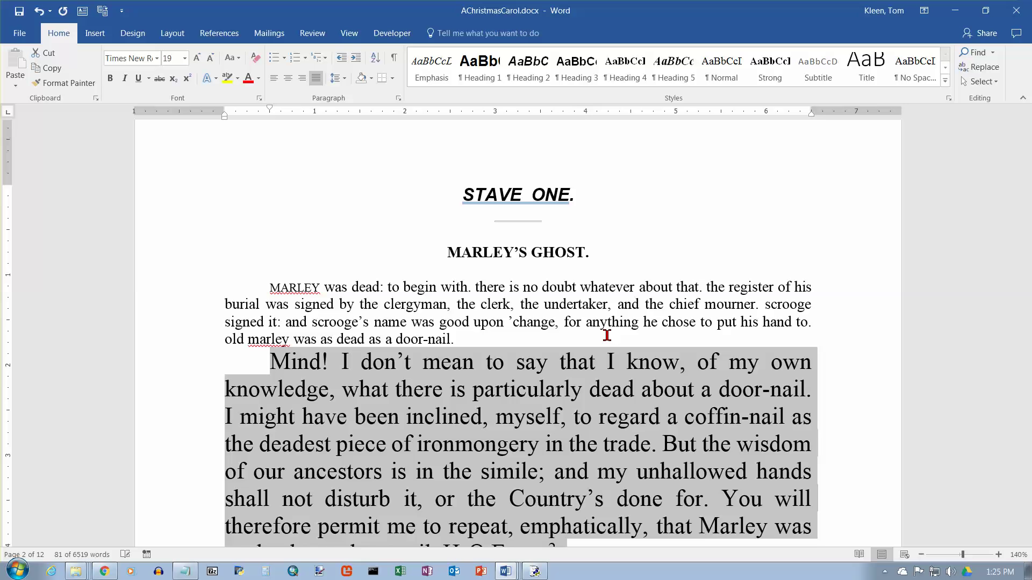
pyautogui.hotkey('ctrl', ']')
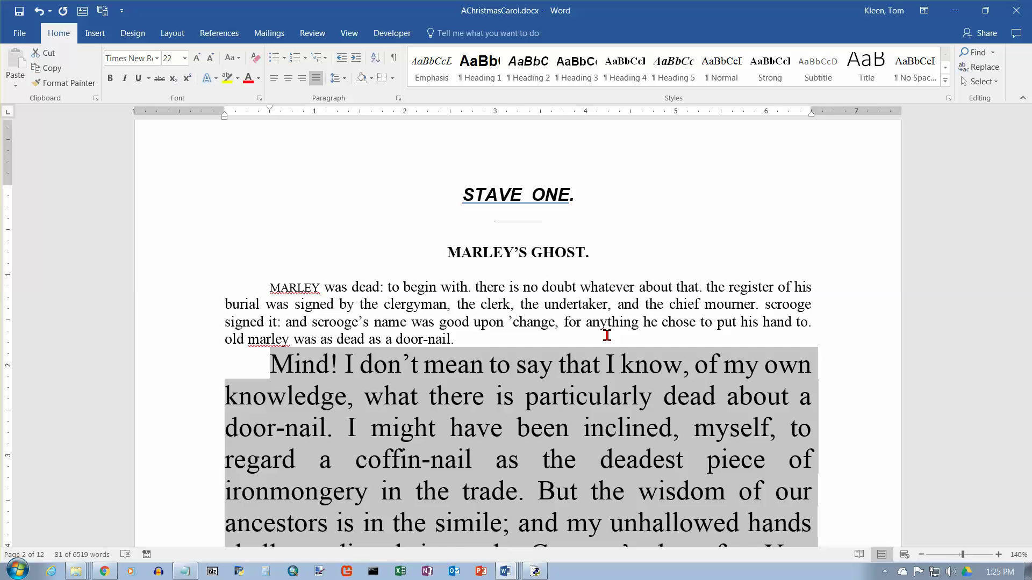
# Shrink the second paragraph's text one point at a time to 11 pt, and raise it to 12 pt
pyautogui.hotkey('ctrl', '[')
pyautogui.hotkey('ctrl', '[')
pyautogui.hotkey('ctrl', '[')
pyautogui.hotkey('ctrl', '[')
pyautogui.hotkey('ctrl', '[')
pyautogui.hotkey('ctrl', '[')
pyautogui.hotkey('ctrl', '[')
pyautogui.hotkey('ctrl', '[')
pyautogui.hotkey('ctrl', '[')
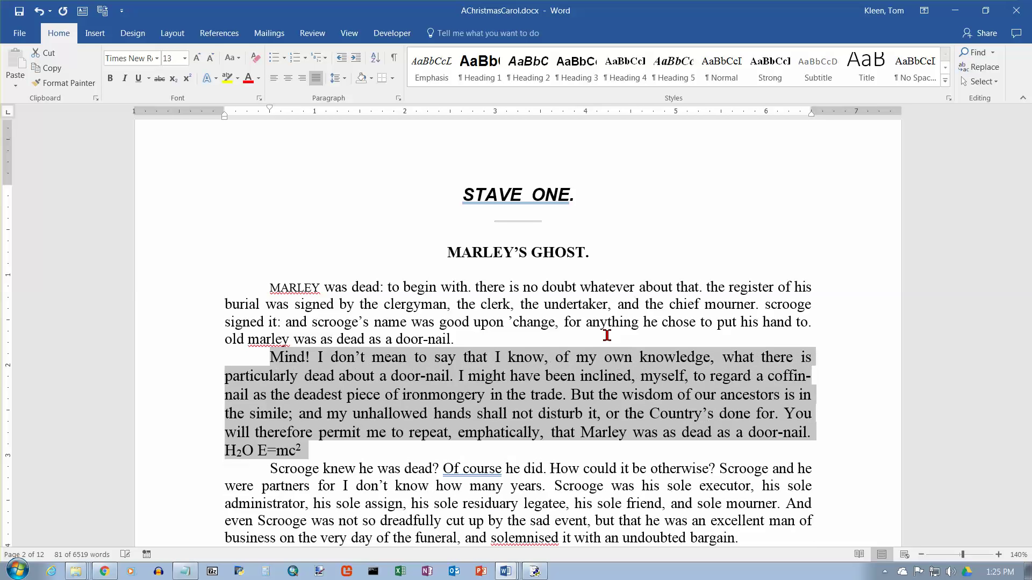
pyautogui.hotkey('ctrl', '[')
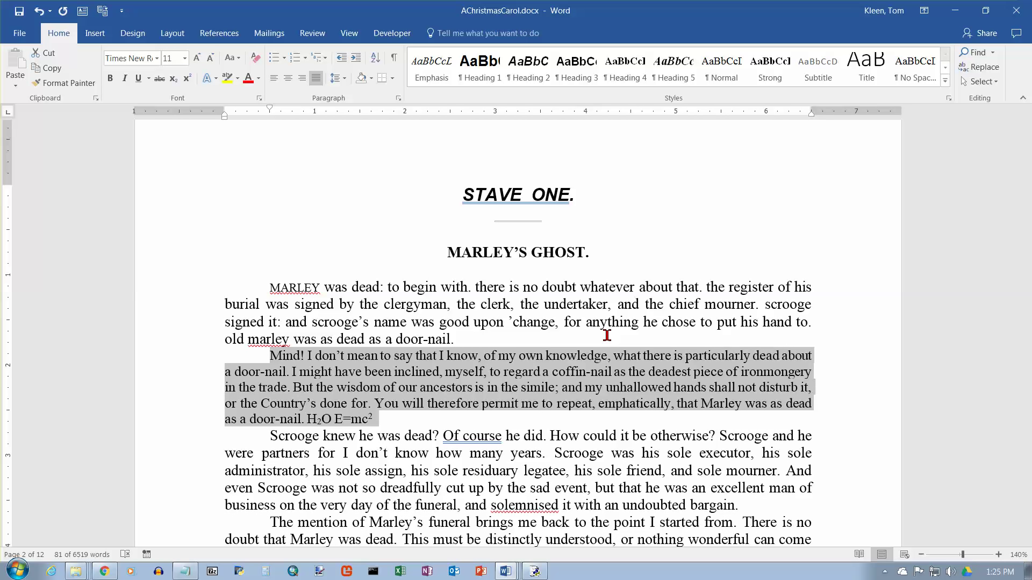
pyautogui.hotkey('ctrl', ']')
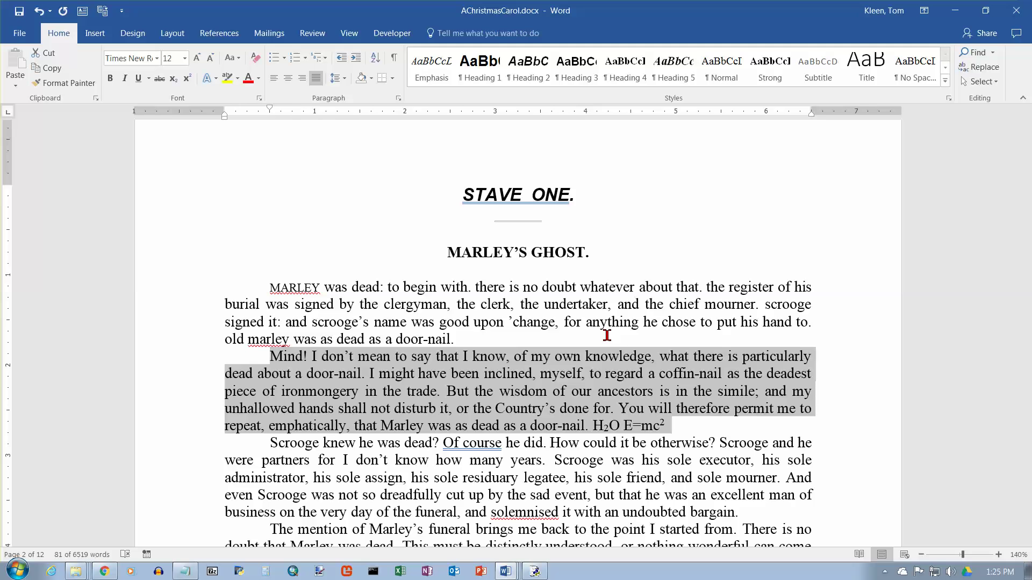